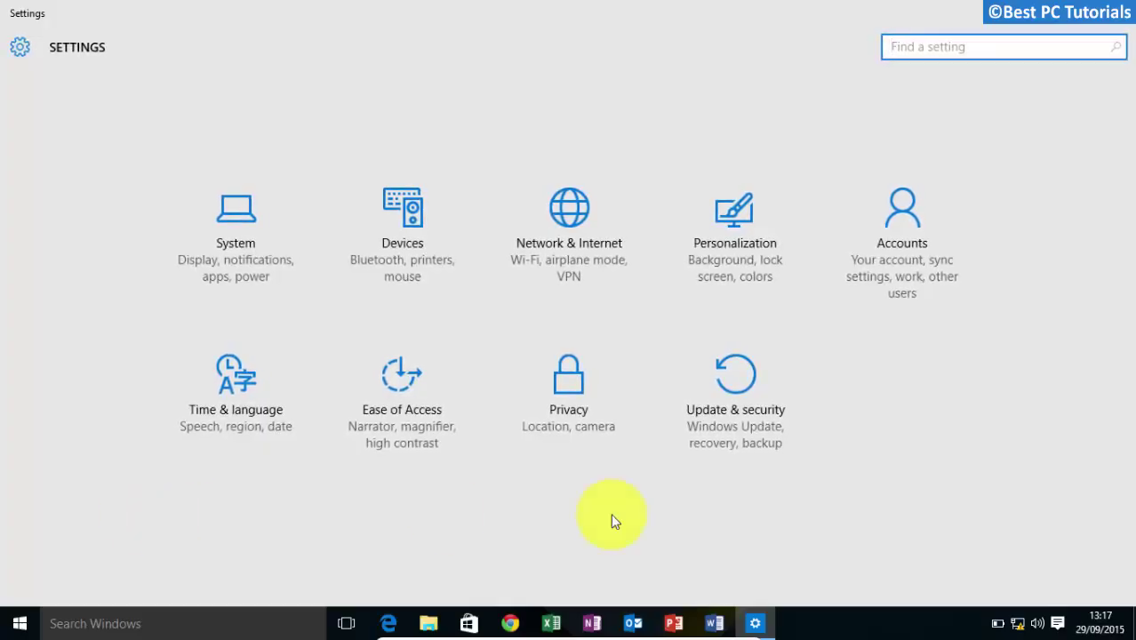
# Step: Change Demo Account's type to Standard User in Accounts settings, then open File Explorer
pyautogui.click(932, 266)
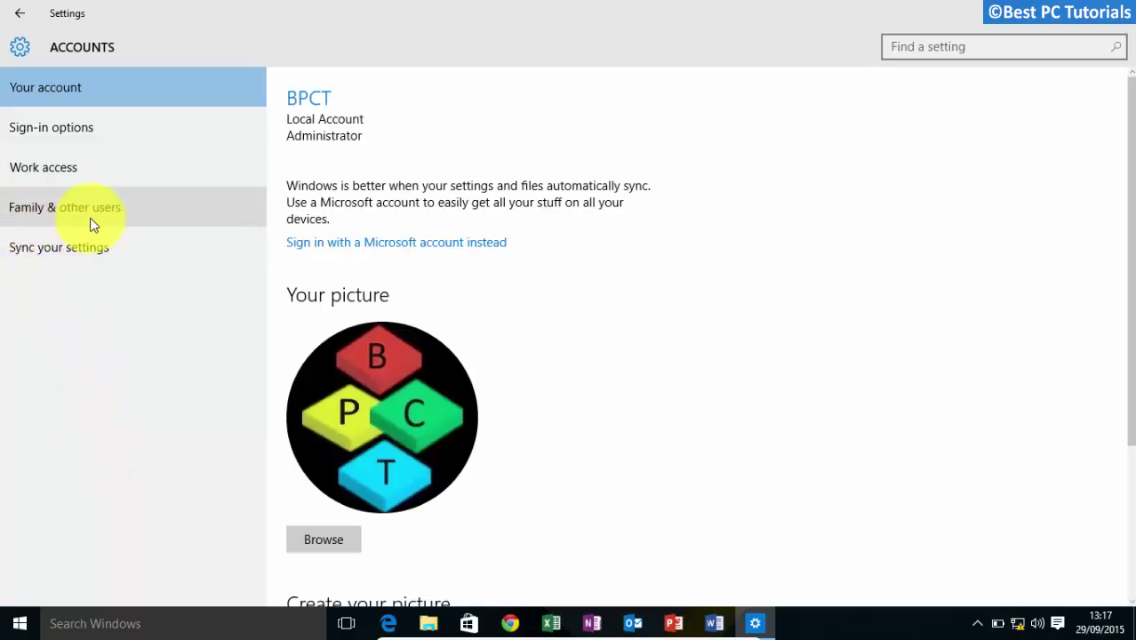
pyautogui.click(152, 216)
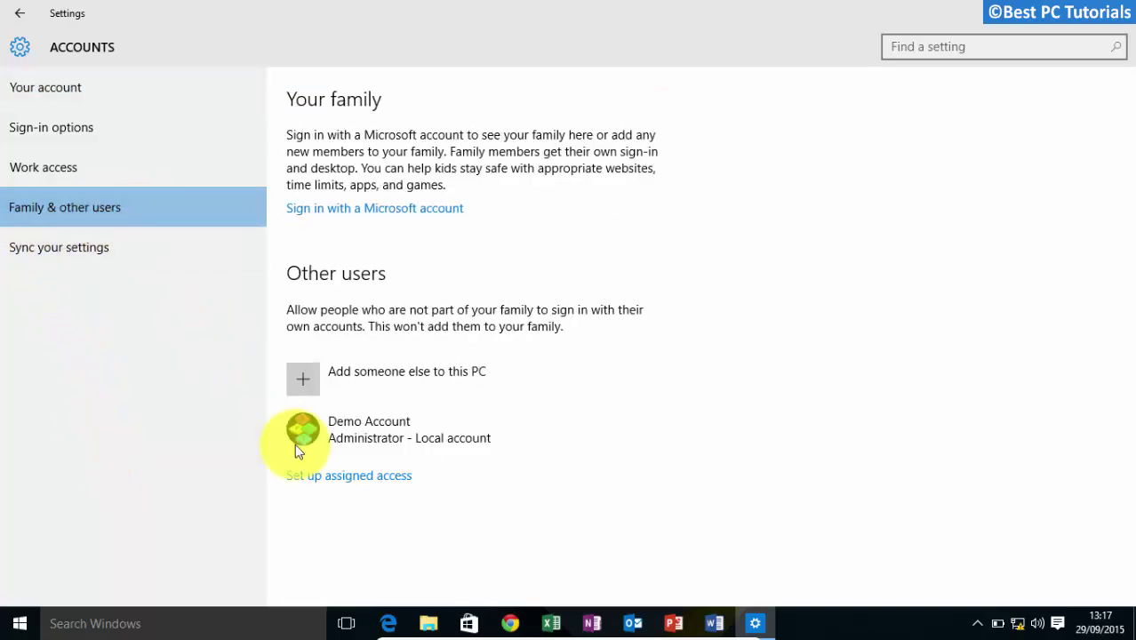
pyautogui.click(293, 437)
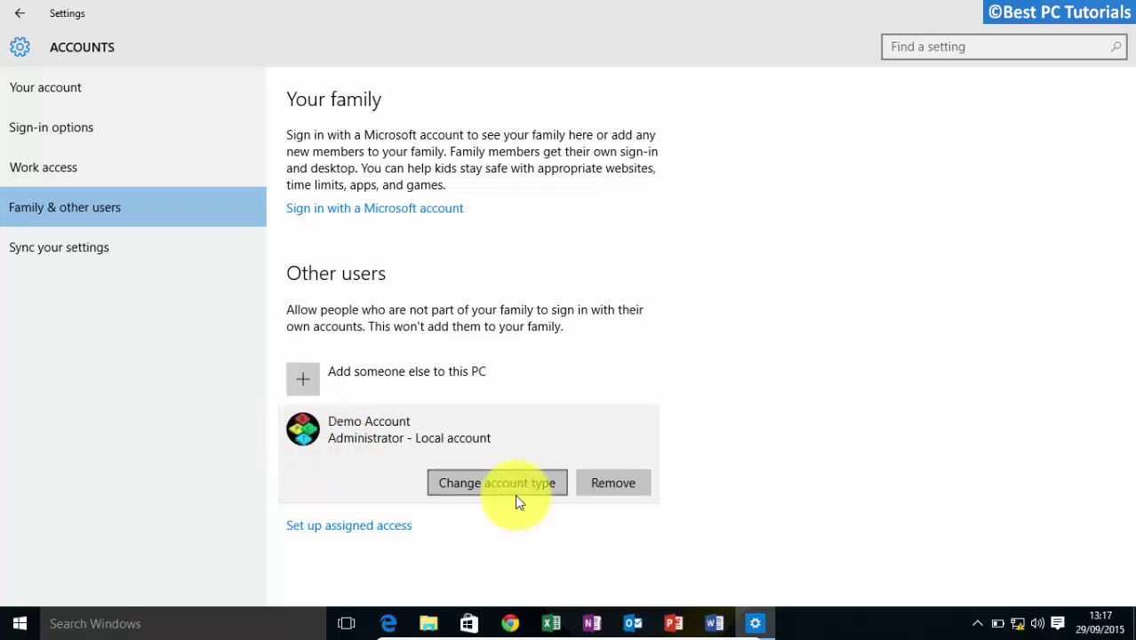
pyautogui.click(514, 491)
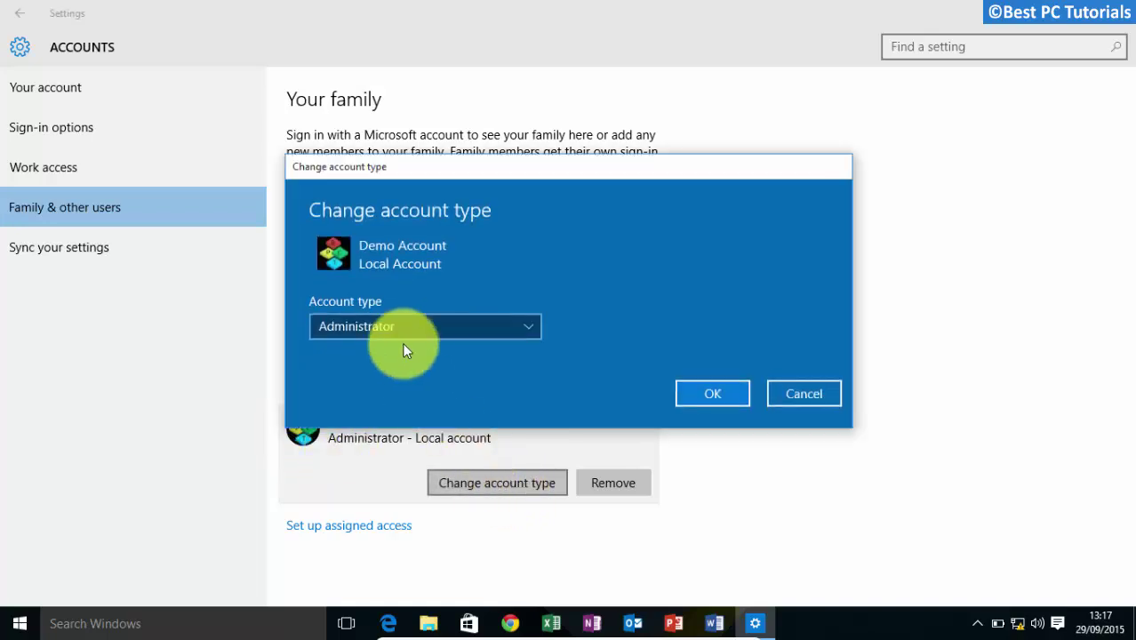
pyautogui.click(391, 327)
pyautogui.click(366, 362)
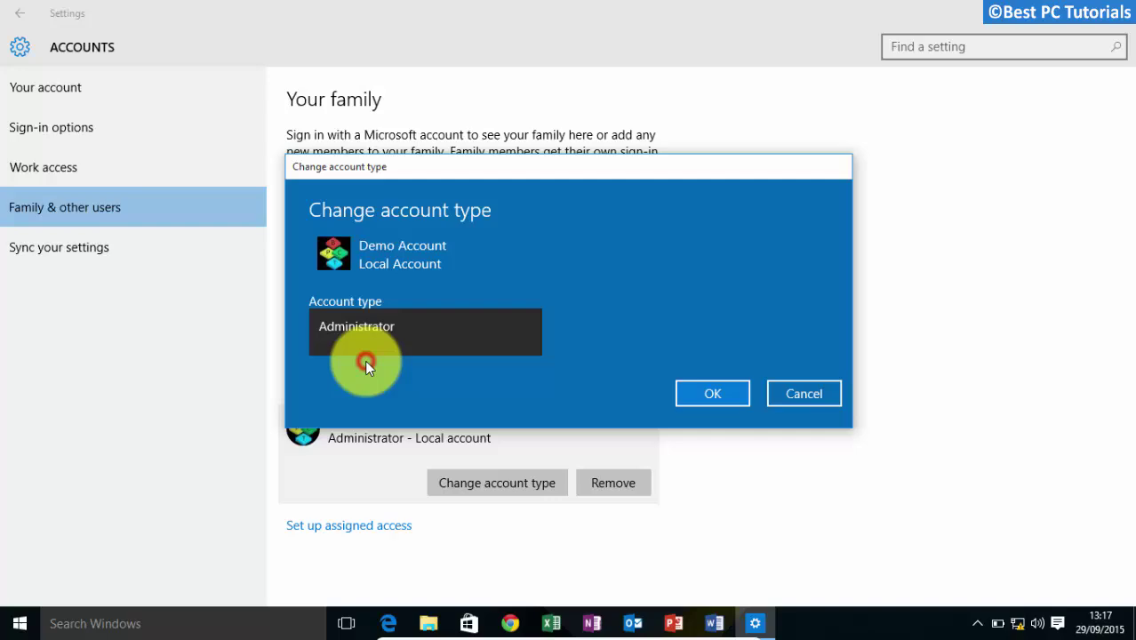
pyautogui.click(711, 387)
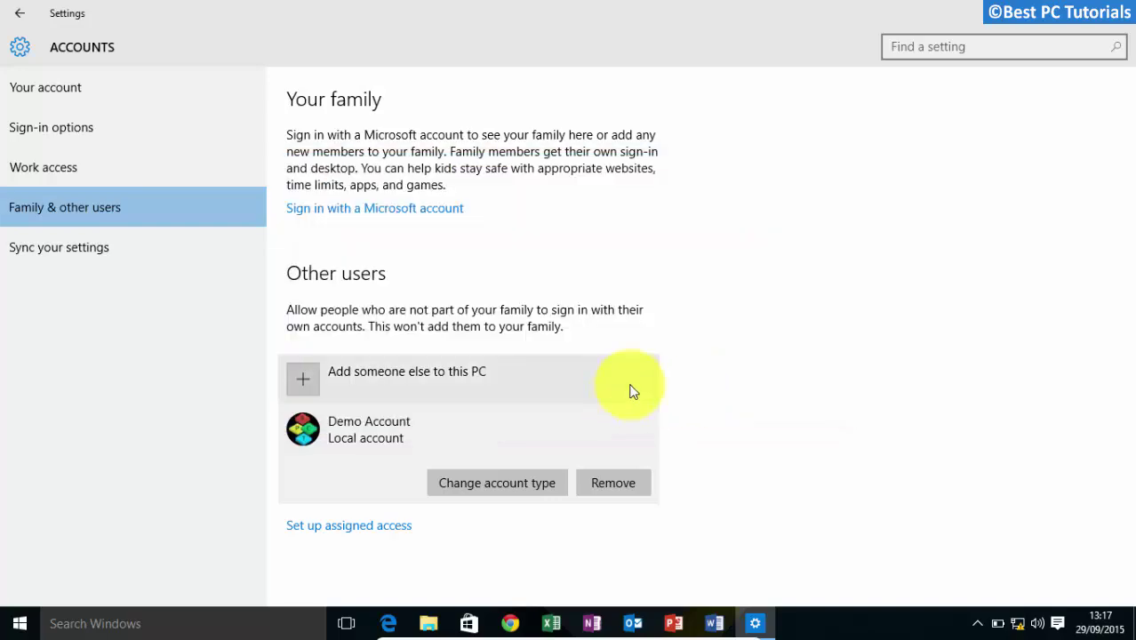
pyautogui.press('super+e')
pyautogui.click(565, 406)
# Step: On drive E:, open Secret Folder's Advanced Security Settings from Properties > Security
pyautogui.doubleClick(644, 256)
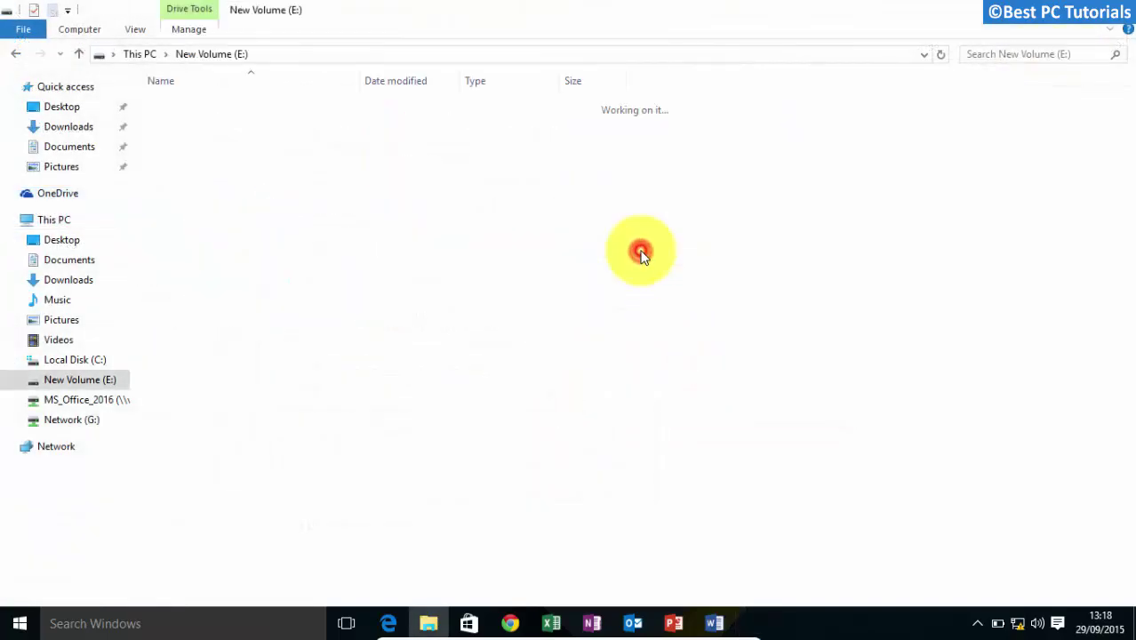
pyautogui.click(358, 238)
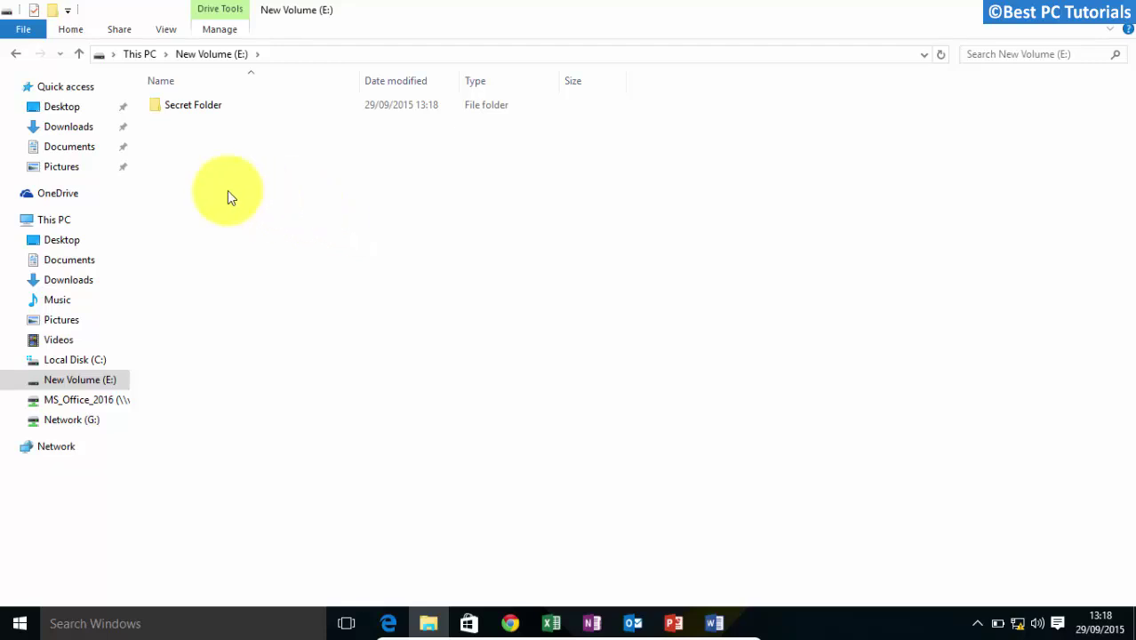
pyautogui.click(205, 107)
pyautogui.rightClick(279, 106)
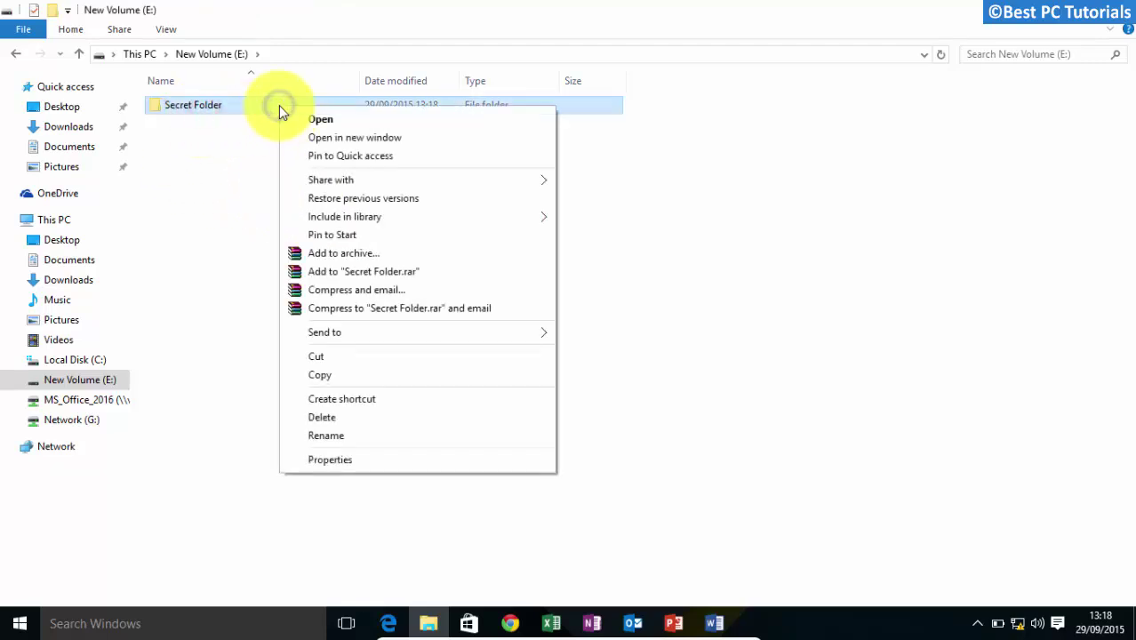
pyautogui.click(396, 464)
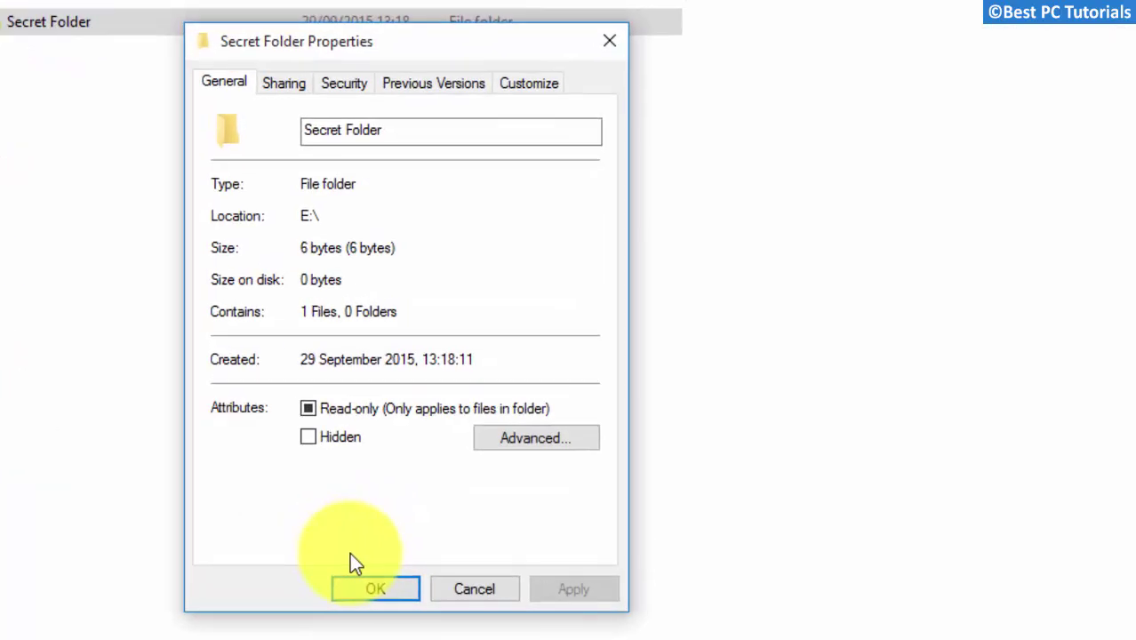
pyautogui.click(345, 84)
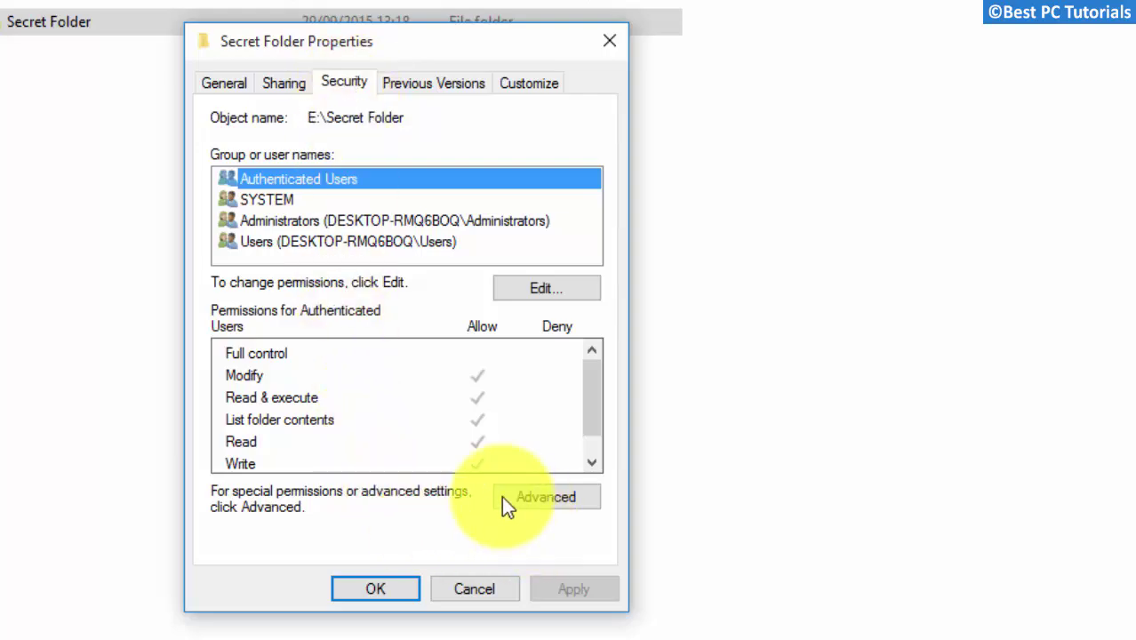
pyautogui.click(546, 496)
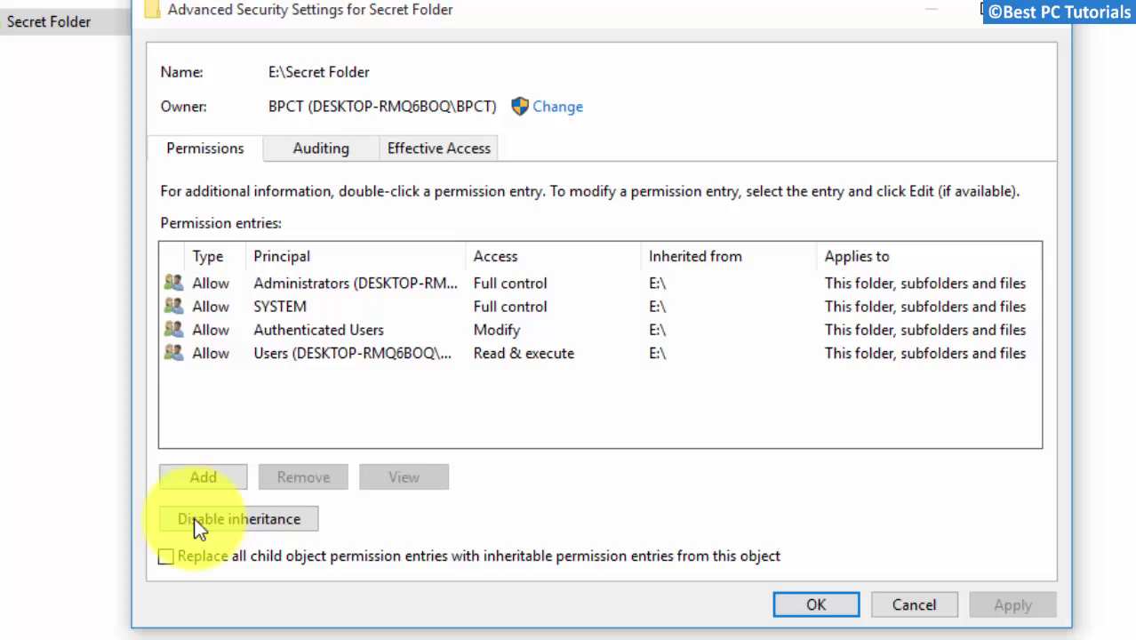
# Step: Disable inheritance on Secret Folder, remove all inherited permissions, and save before changing the owner
pyautogui.click(246, 519)
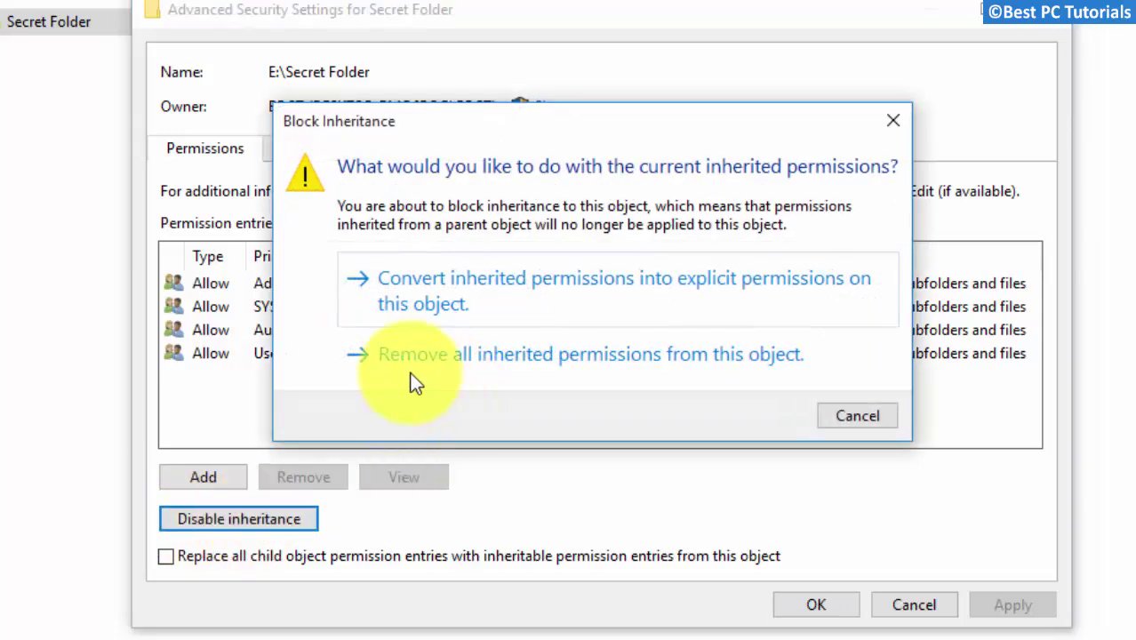
pyautogui.click(541, 363)
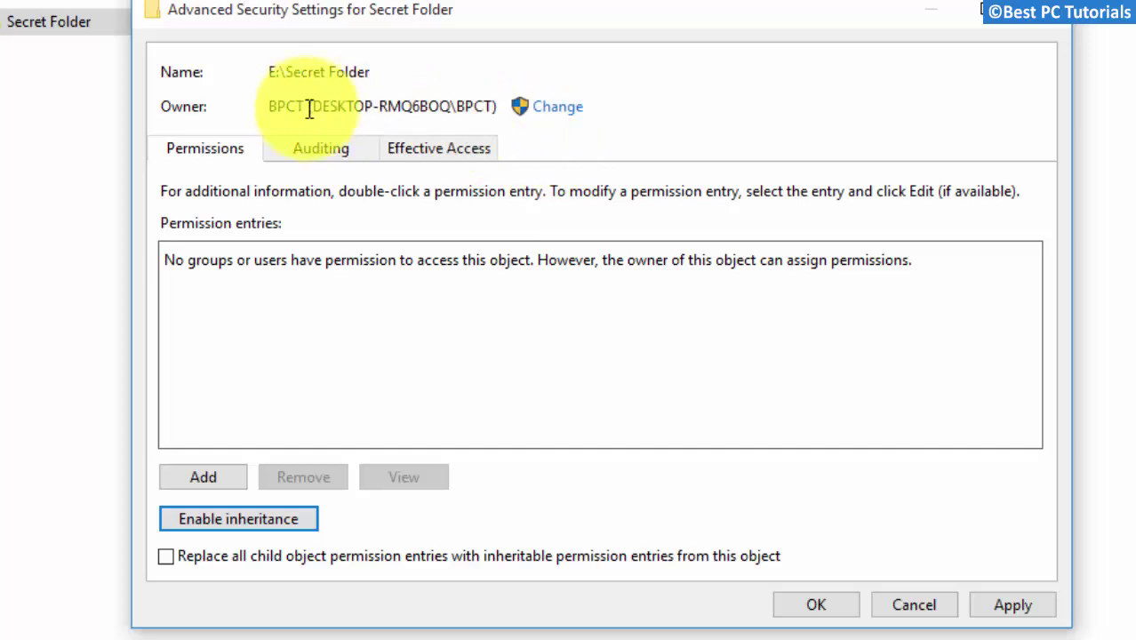
pyautogui.click(549, 107)
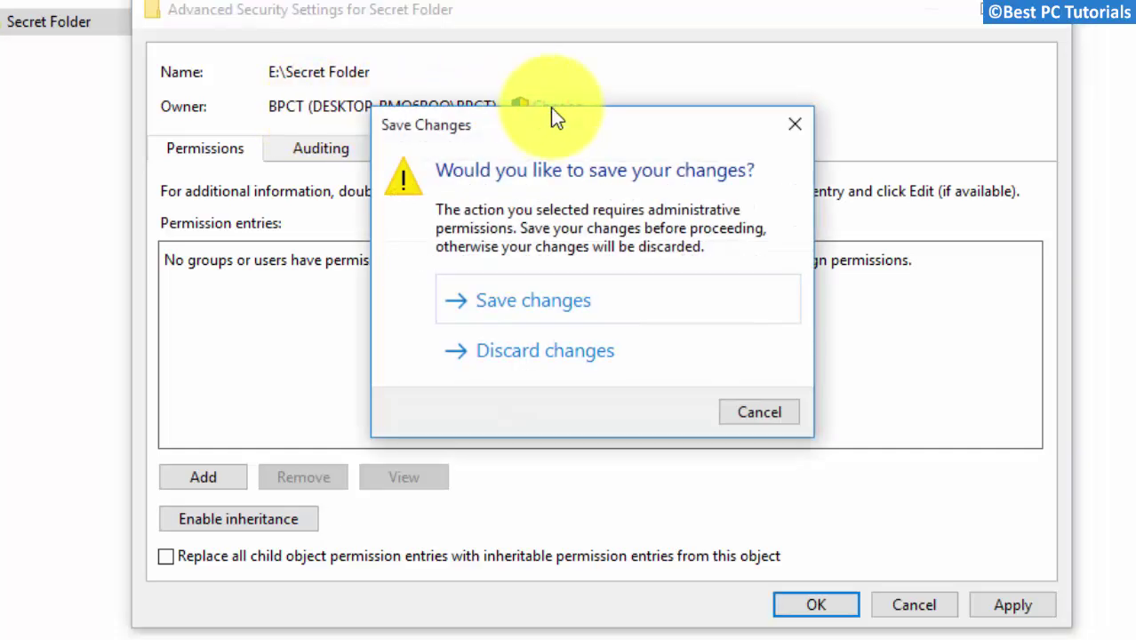
pyautogui.click(556, 307)
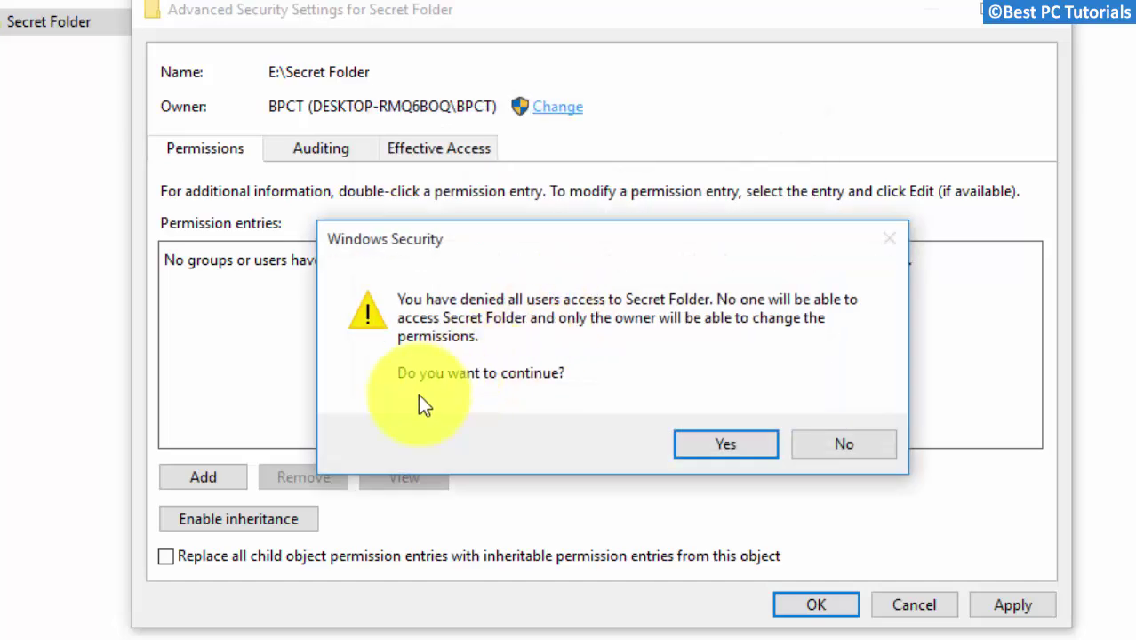
pyautogui.click(694, 447)
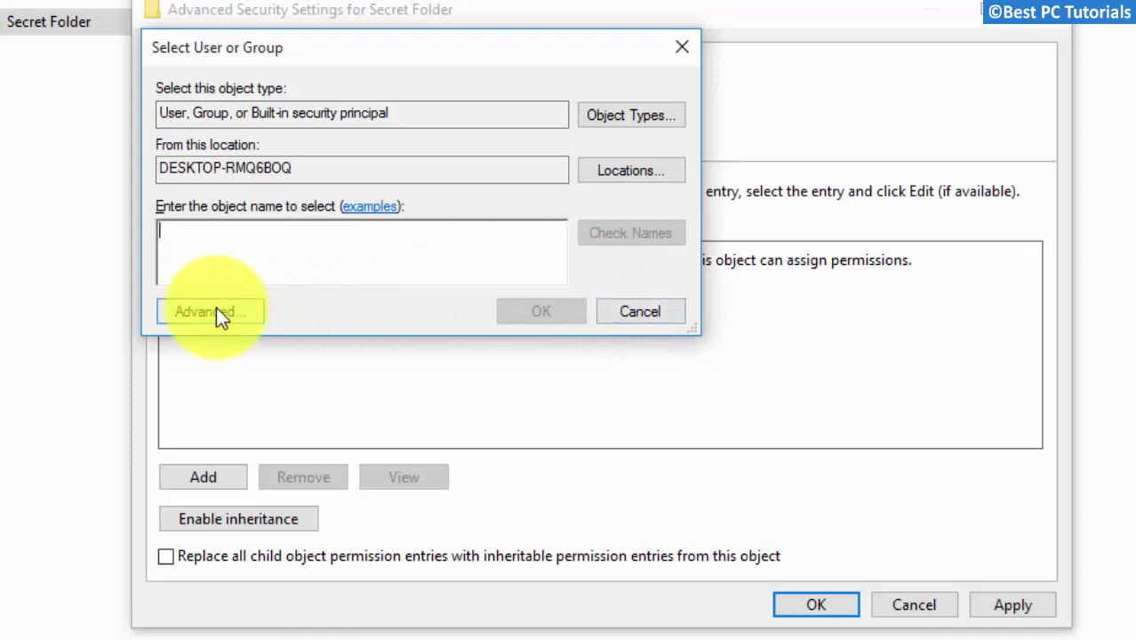
# Step: Search all users and groups and pick the BPCT account as Secret Folder's new owner
pyautogui.click(238, 305)
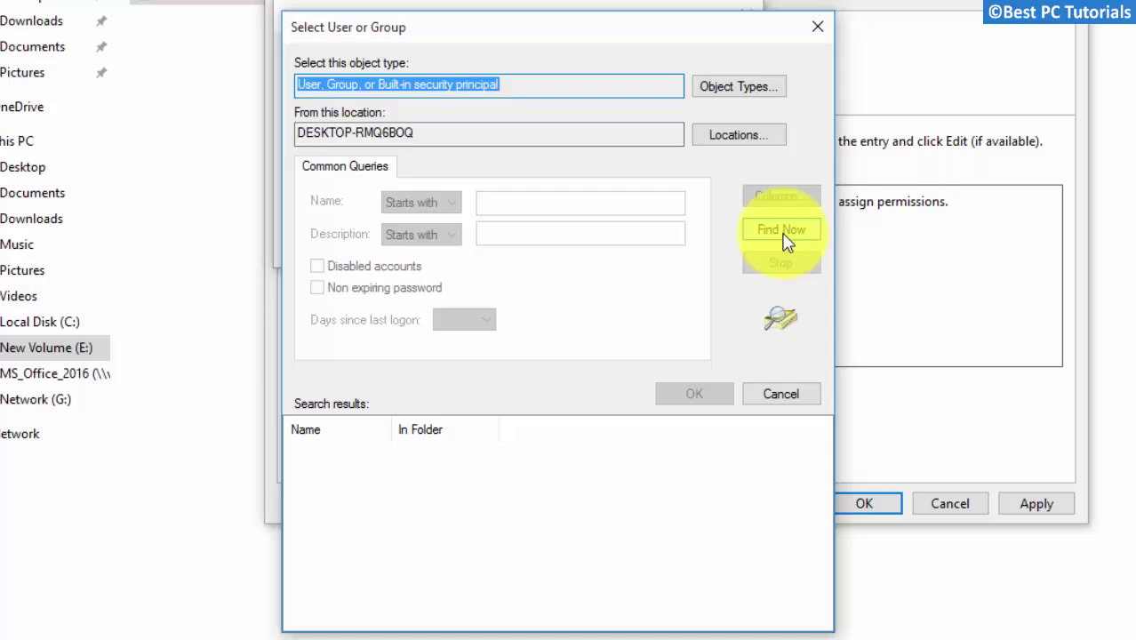
pyautogui.click(782, 231)
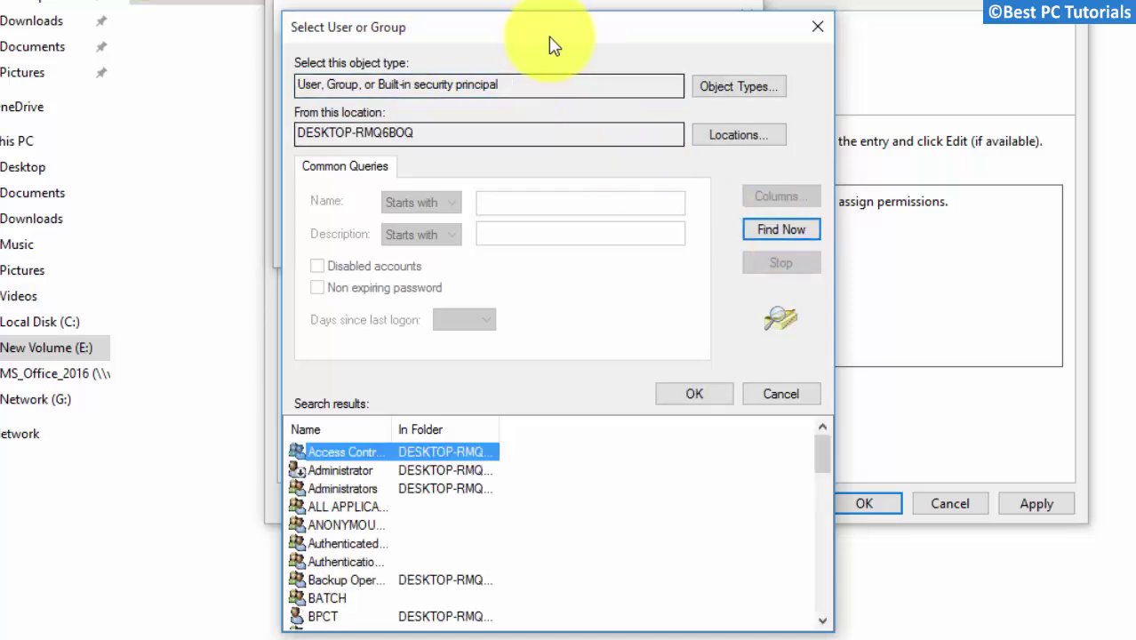
pyautogui.moveTo(551, 40); pyautogui.dragTo(550, 26)
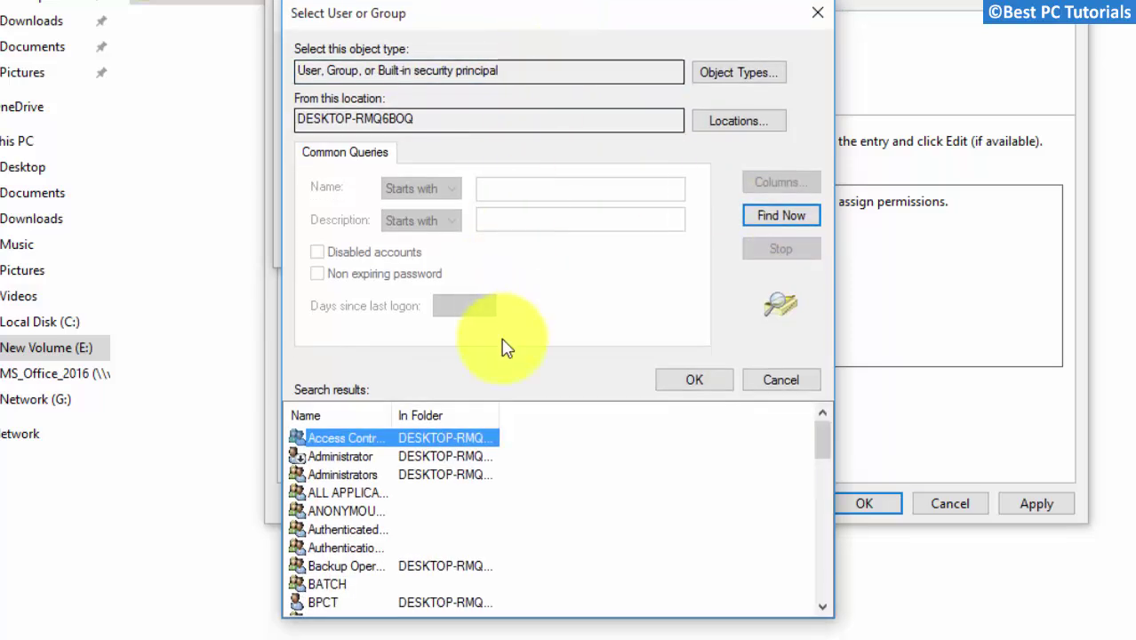
pyautogui.moveTo(392, 415); pyautogui.dragTo(560, 423)
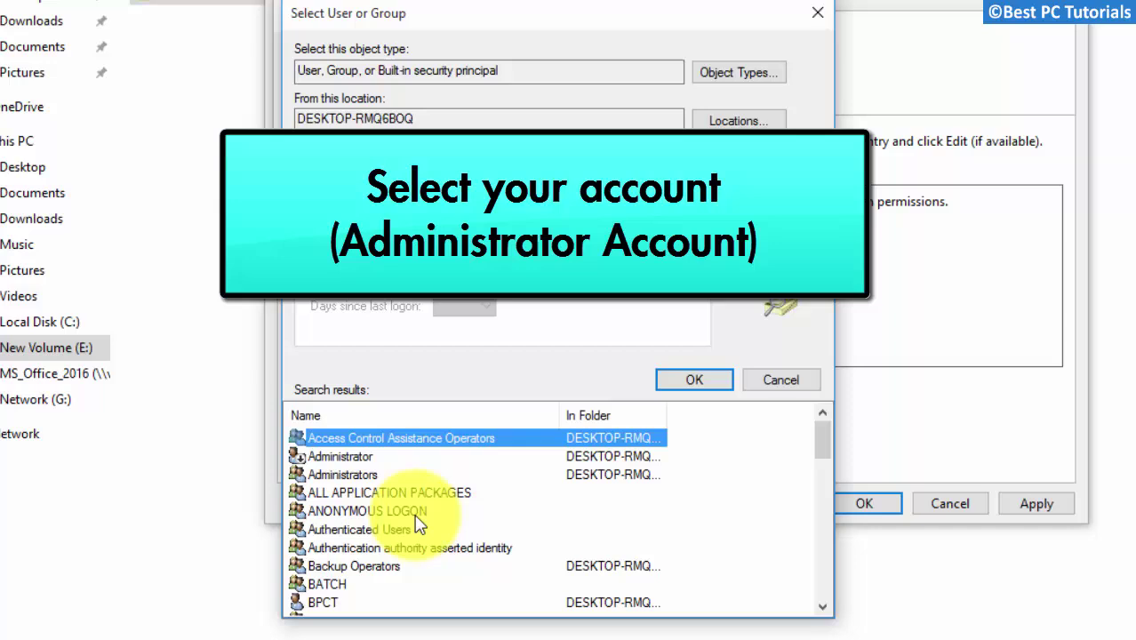
pyautogui.click(325, 603)
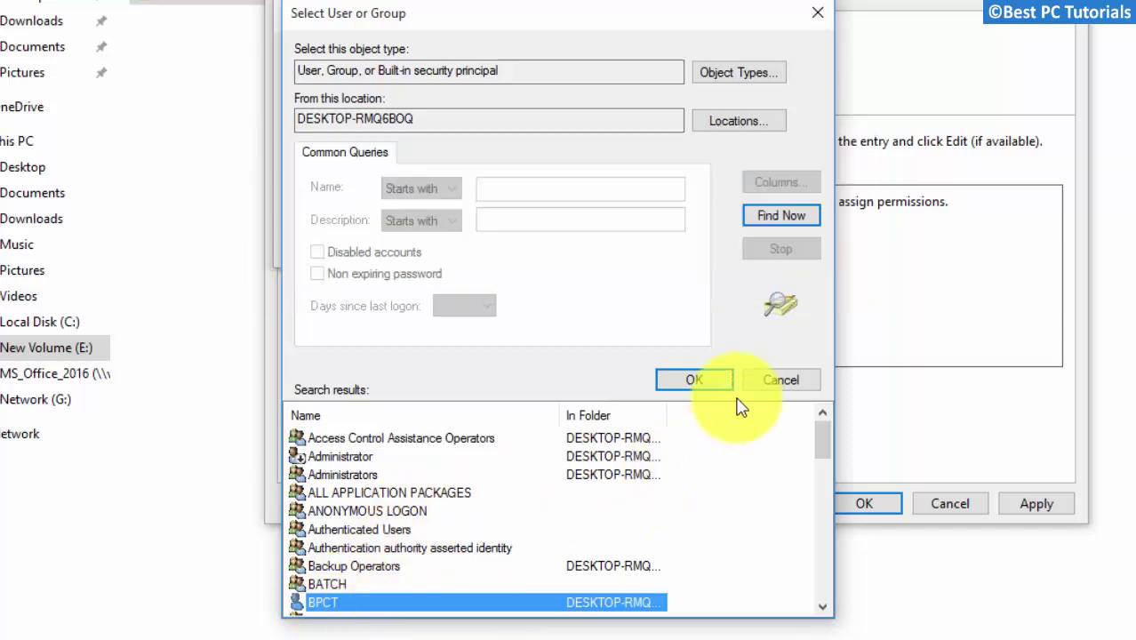
pyautogui.click(694, 379)
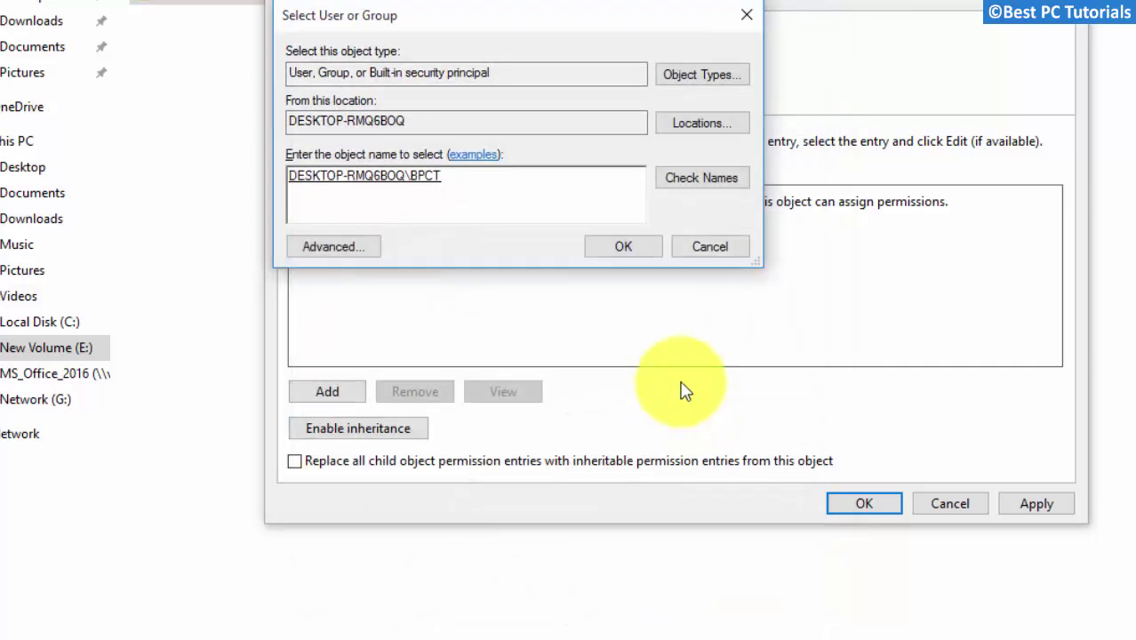
# Step: Make BPCT owner of Secret Folder and all its subcontainers and objects, then add a permission entry
pyautogui.click(628, 249)
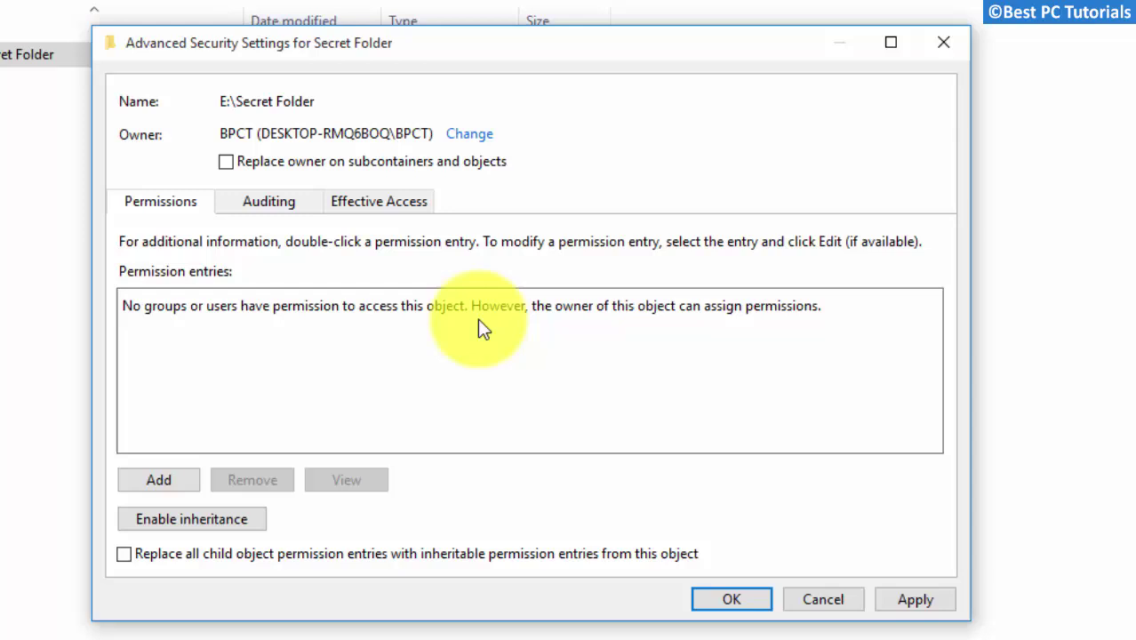
pyautogui.click(225, 161)
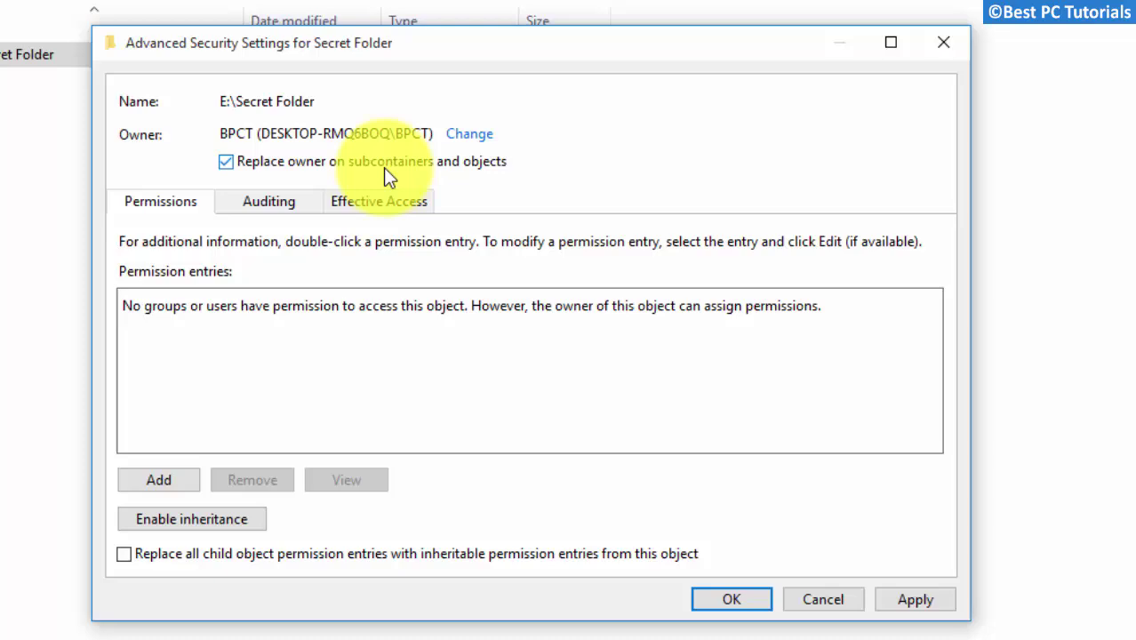
pyautogui.click(157, 478)
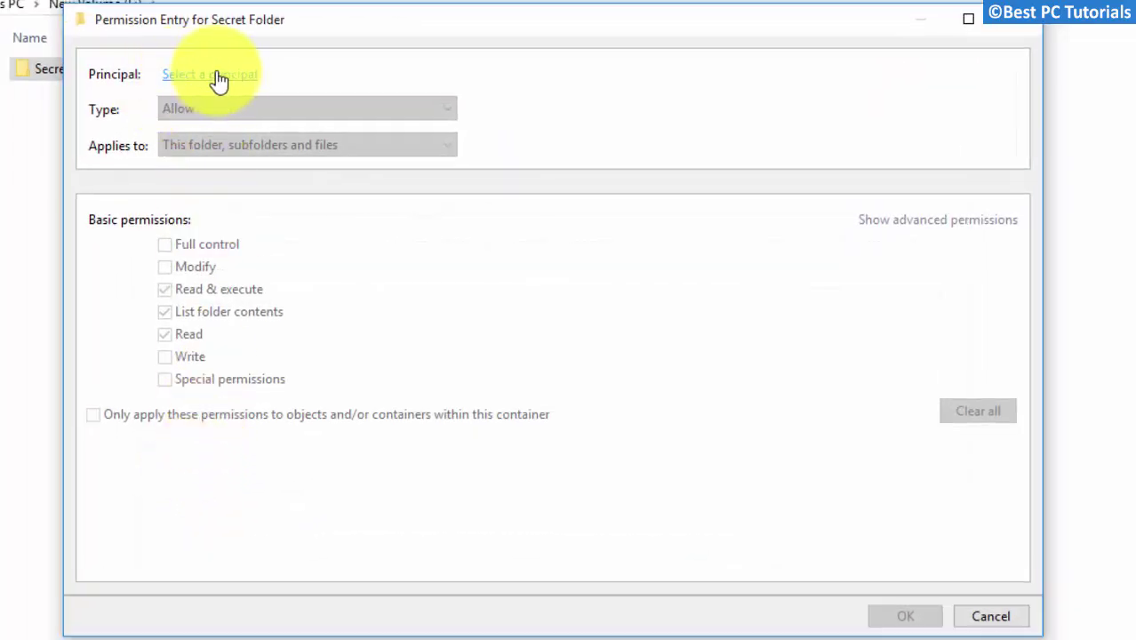
# Step: Set BPCT as the principal of the new Secret Folder permission entry
pyautogui.click(218, 78)
pyautogui.click(174, 283)
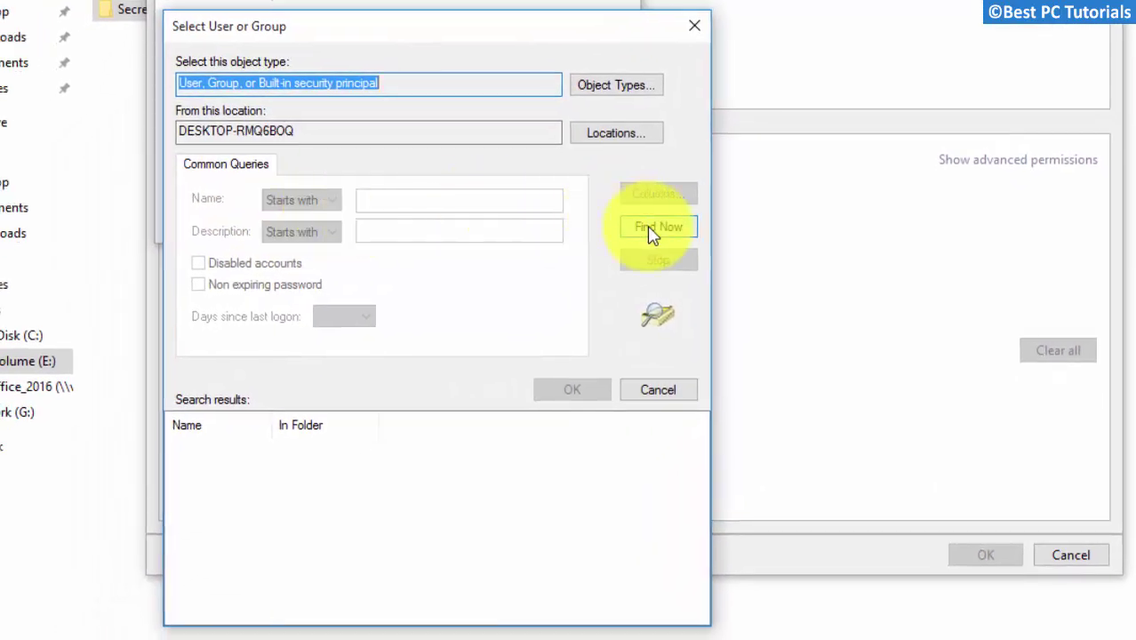
pyautogui.click(653, 231)
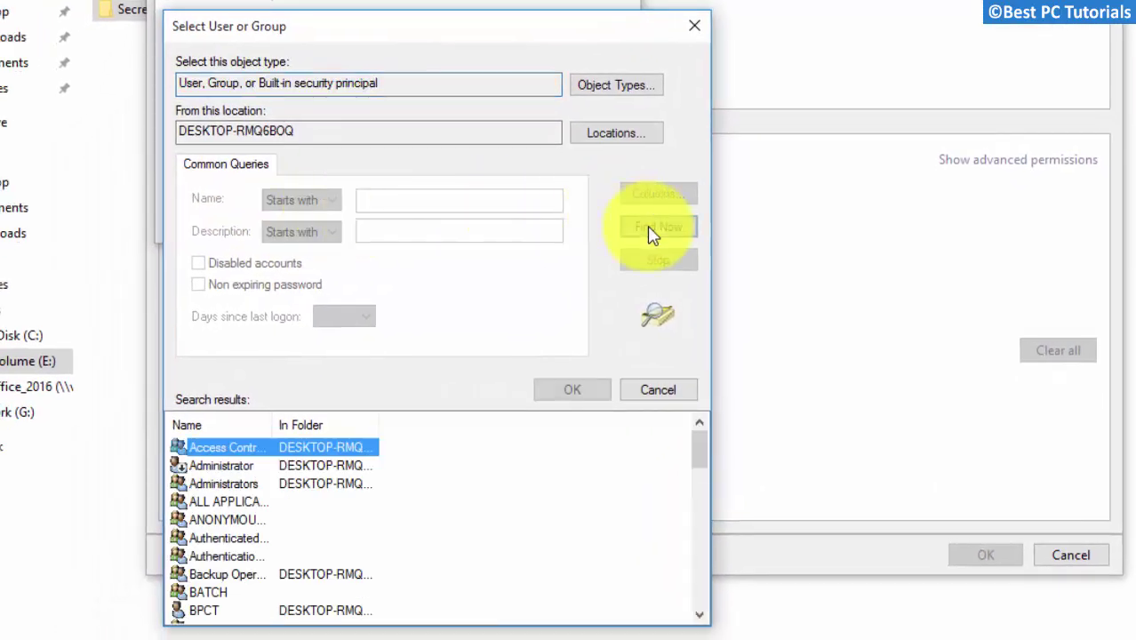
pyautogui.click(206, 612)
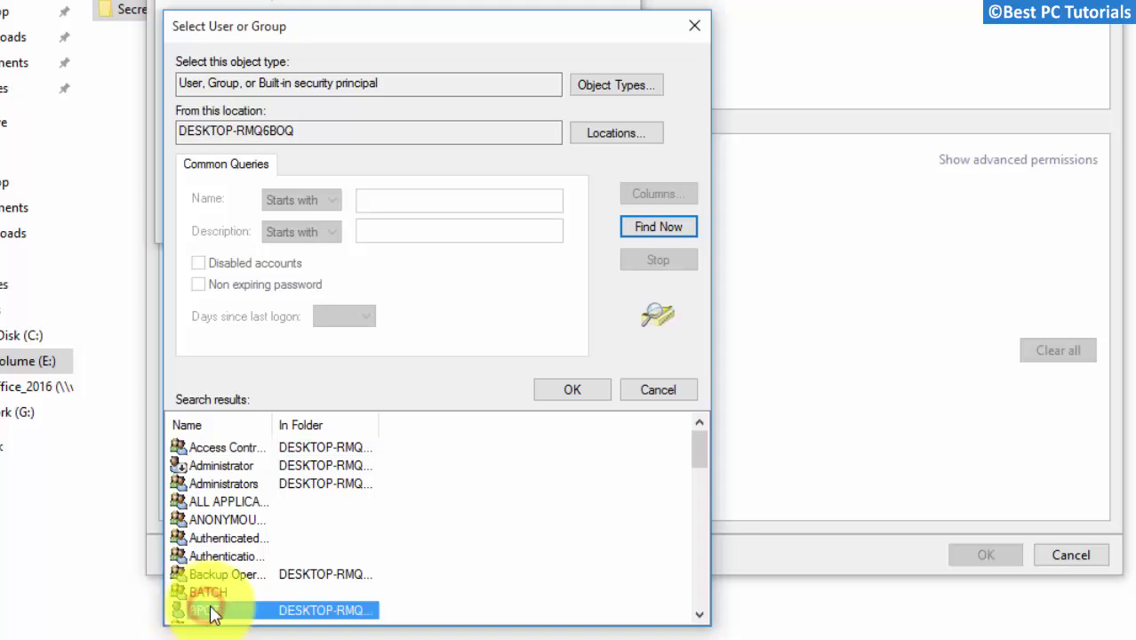
pyautogui.click(558, 393)
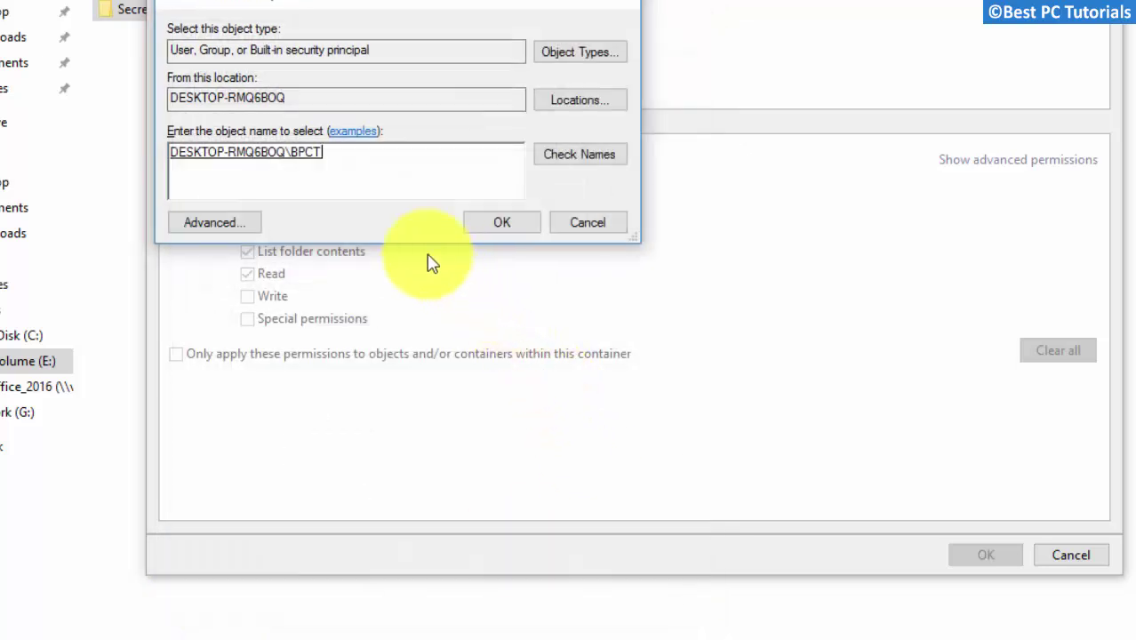
pyautogui.click(500, 222)
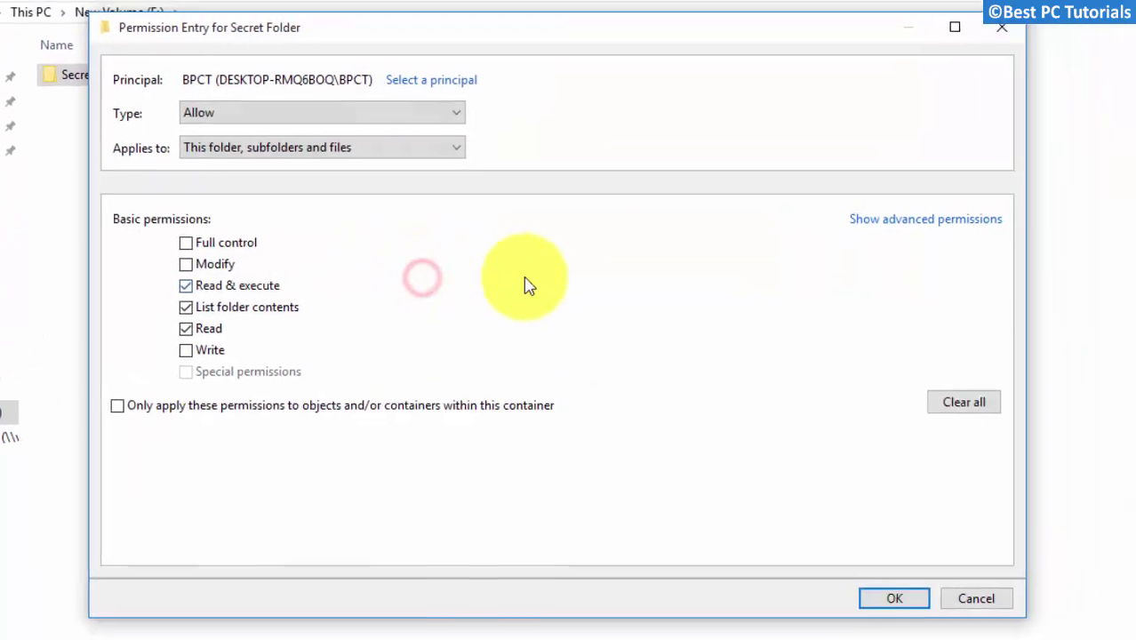
# Step: Grant BPCT Full control in the advanced permissions and save the entry
pyautogui.click(874, 232)
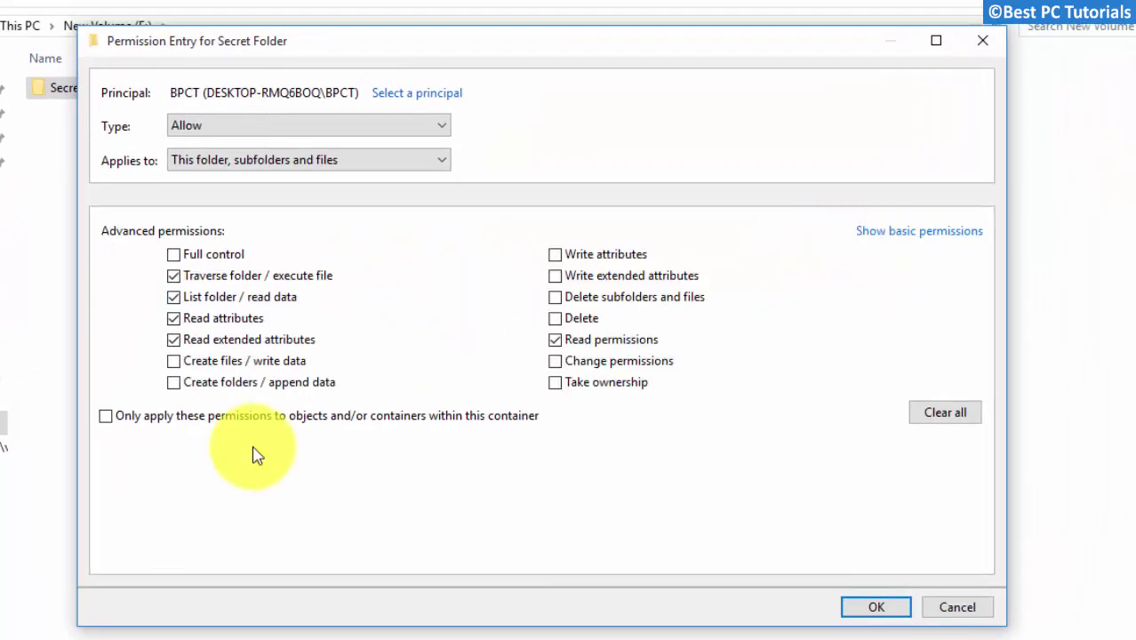
pyautogui.click(174, 256)
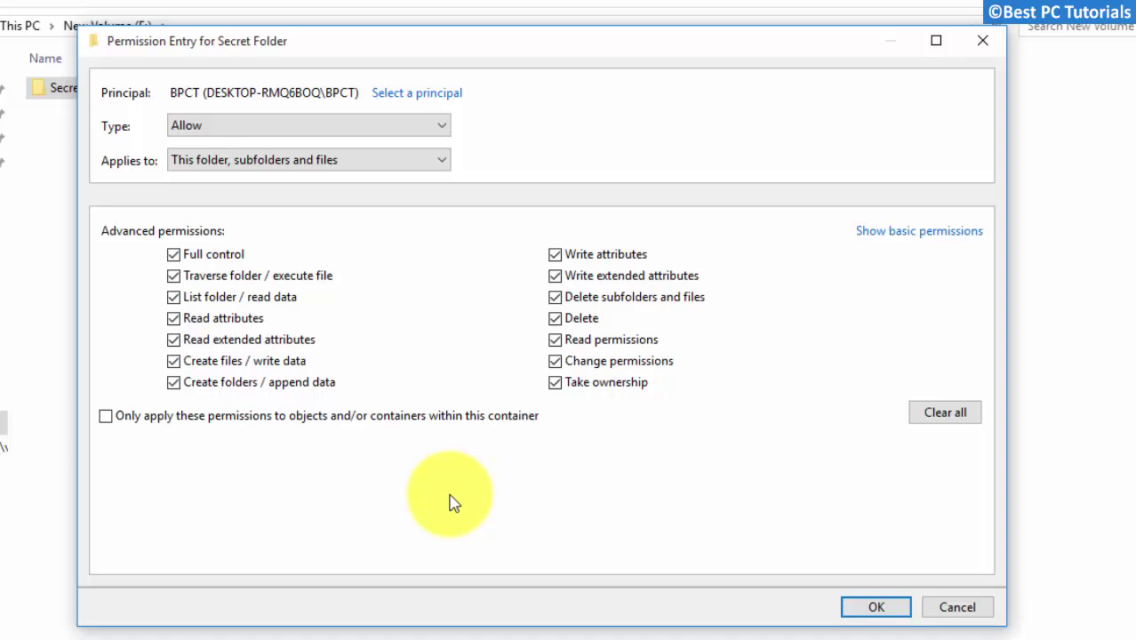
pyautogui.click(862, 612)
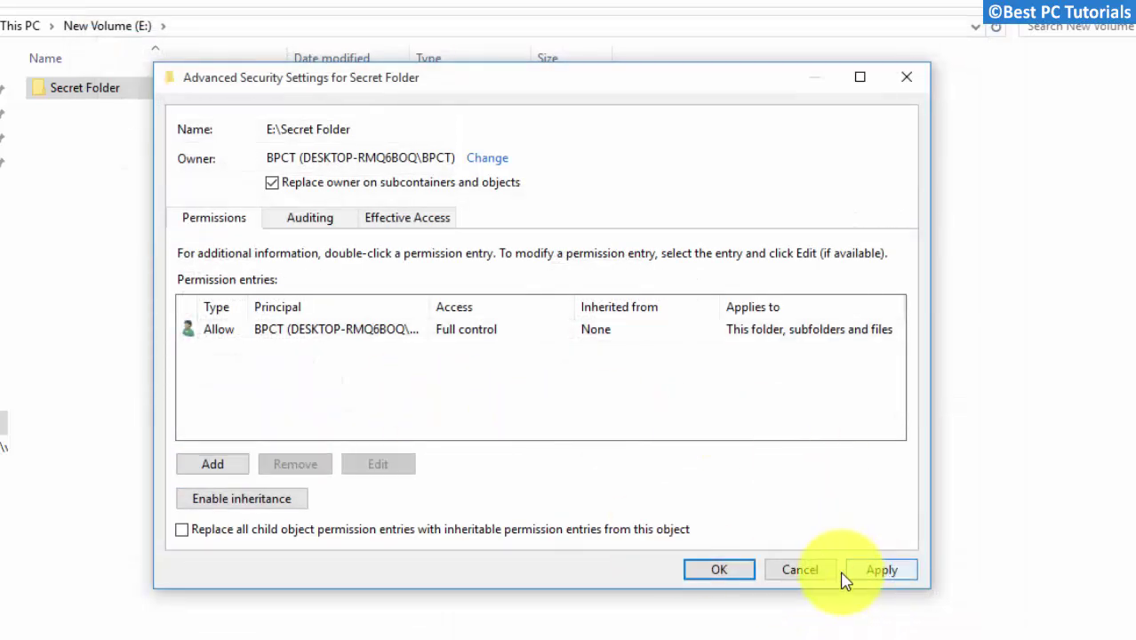
# Step: Apply the BPCT Full control permissions, confirm the replacement prompts, and close the dialogs
pyautogui.click(880, 573)
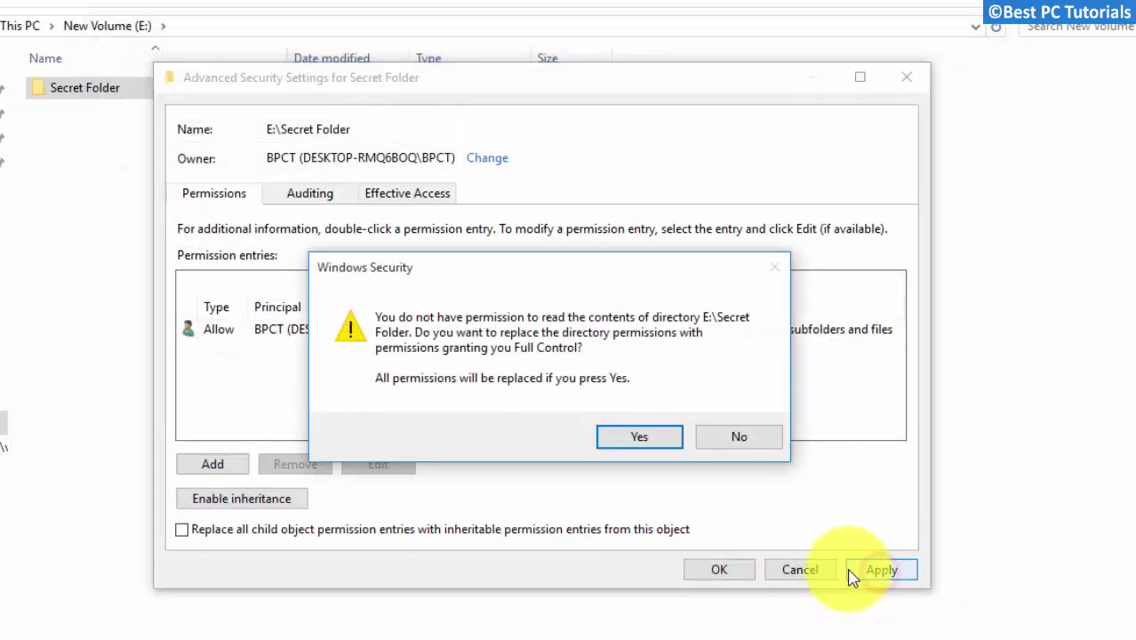
pyautogui.click(640, 439)
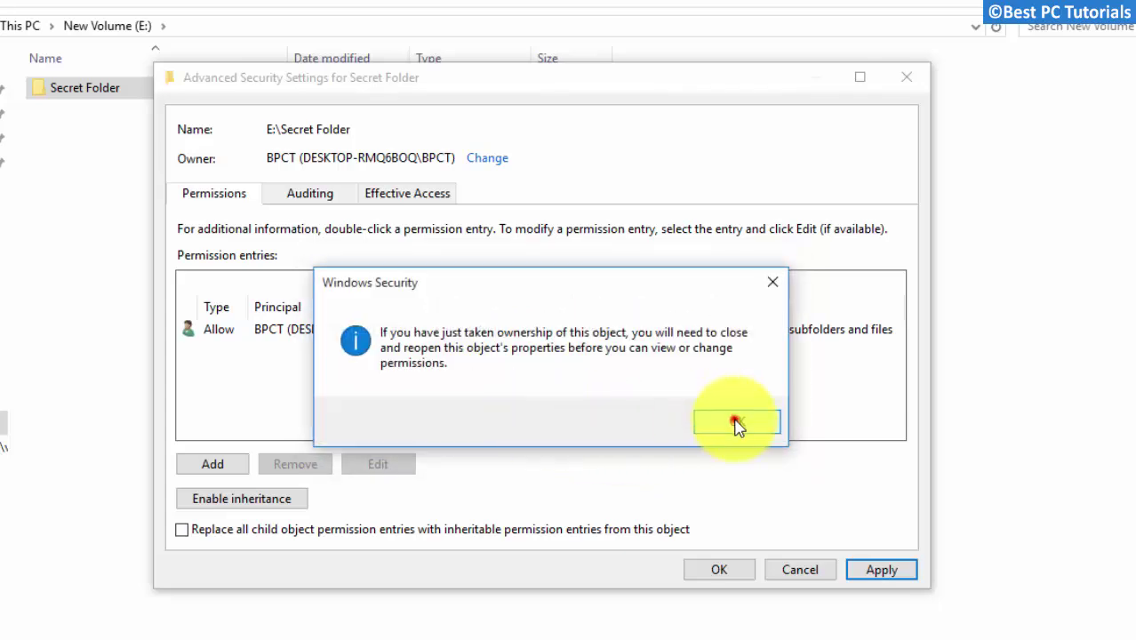
pyautogui.click(736, 423)
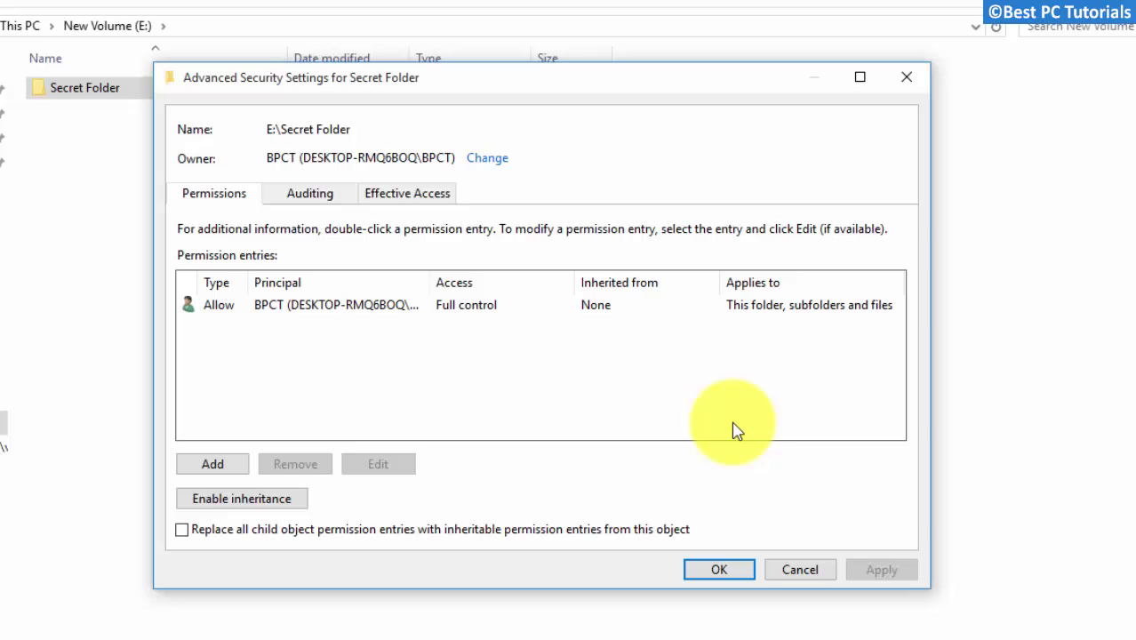
pyautogui.click(715, 569)
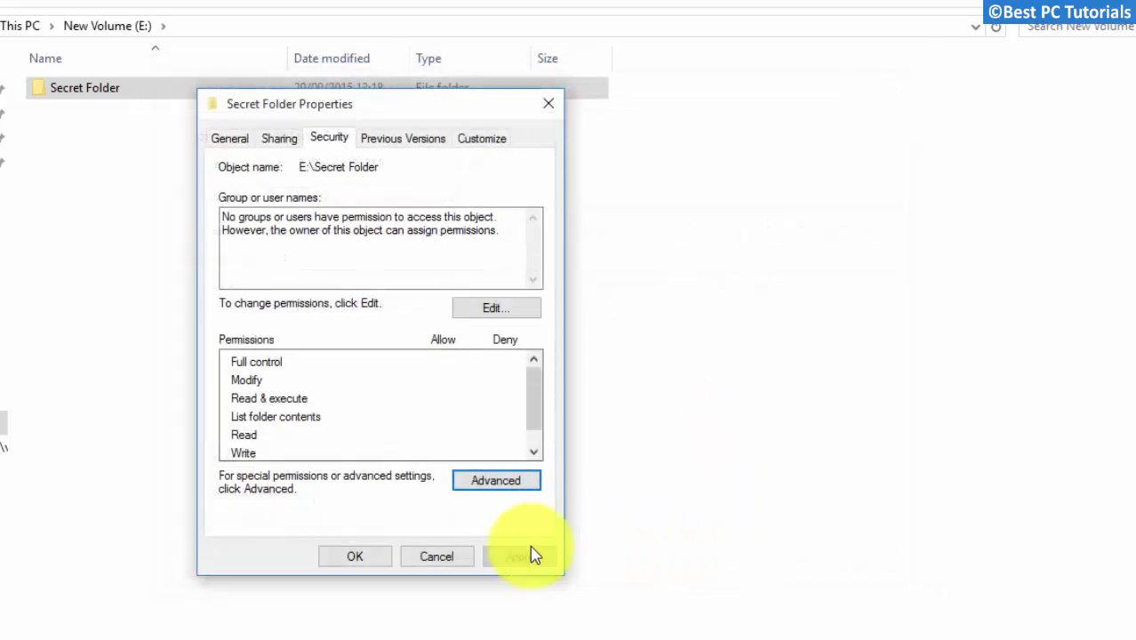
pyautogui.click(356, 557)
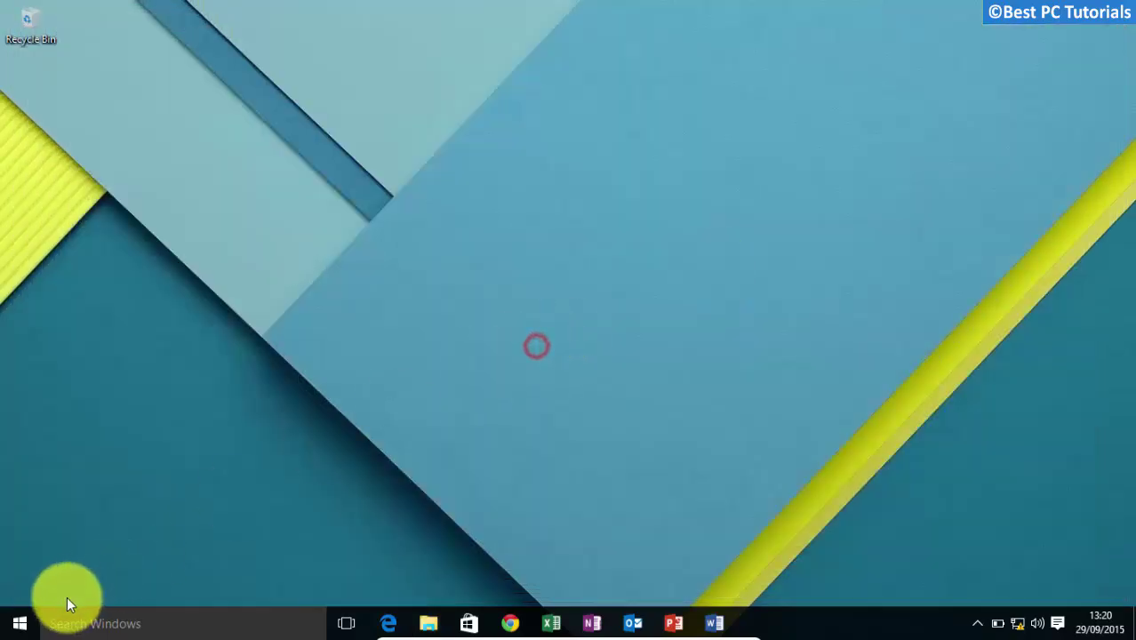
# Step: Sign out of BPCT from the Start menu and sign in to Demo Account
pyautogui.click(33, 622)
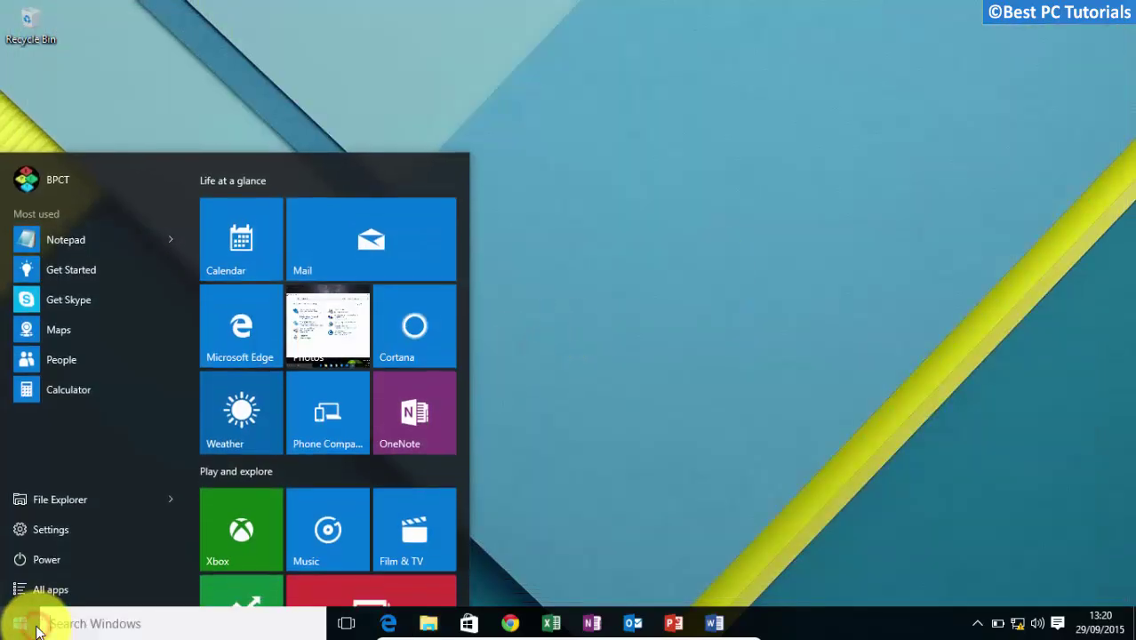
pyautogui.click(51, 177)
pyautogui.click(50, 263)
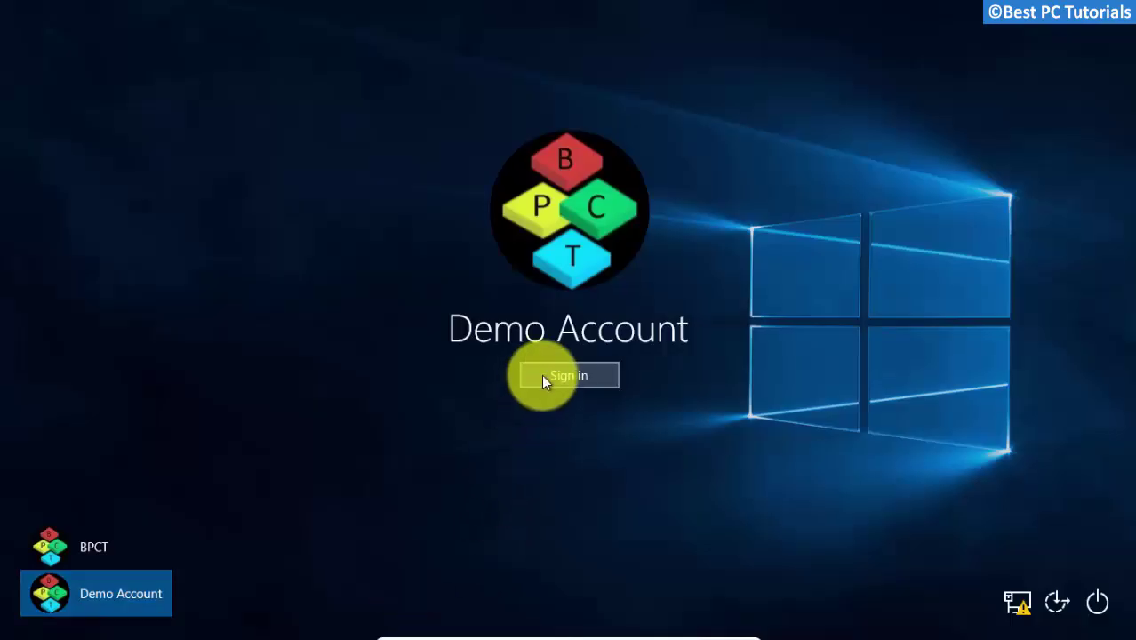
pyautogui.click(547, 378)
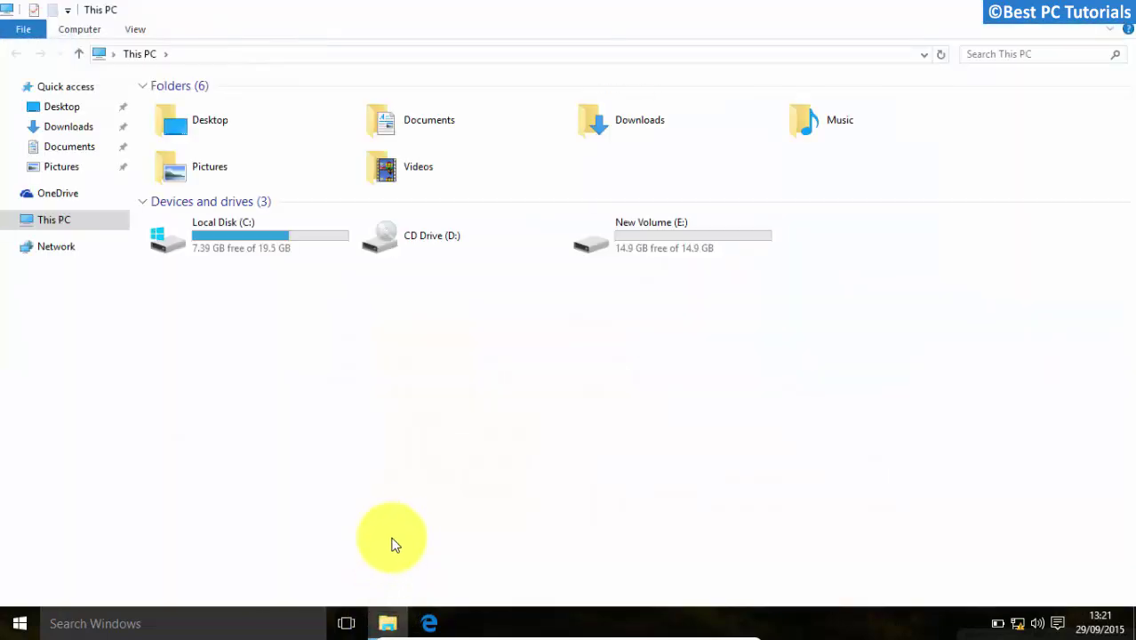
# Step: As Demo Account, try opening Secret Folder on New Volume (E:)
pyautogui.doubleClick(651, 246)
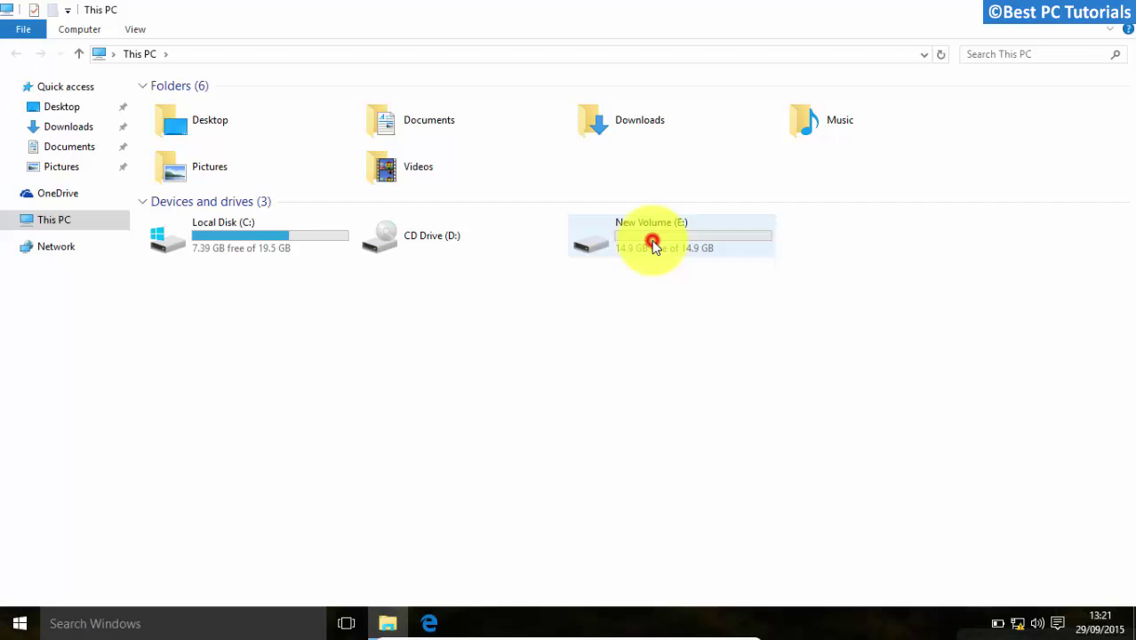
pyautogui.click(167, 109)
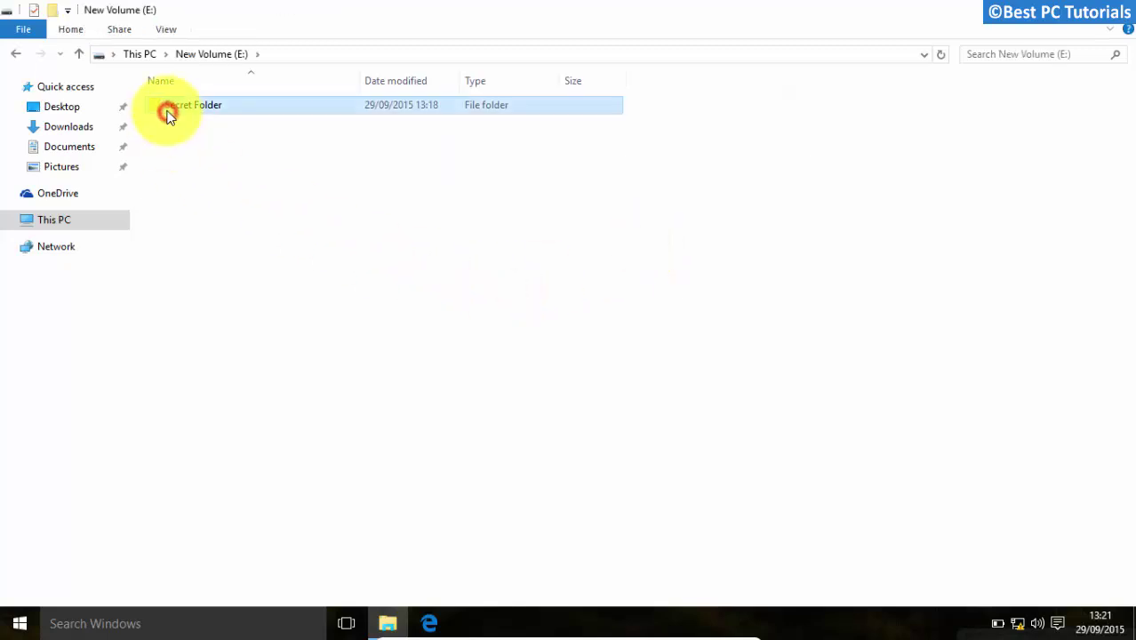
pyautogui.doubleClick(237, 111)
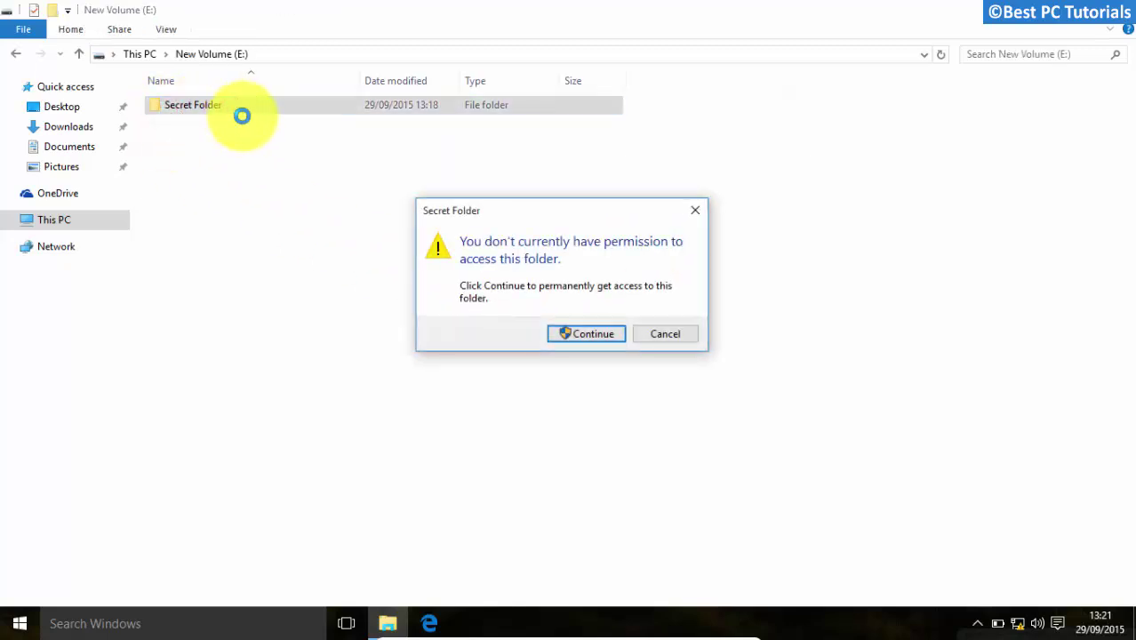
# Step: Enter the BPCT admin password in the UAC prompt, then retype it after rejection
pyautogui.click(588, 333)
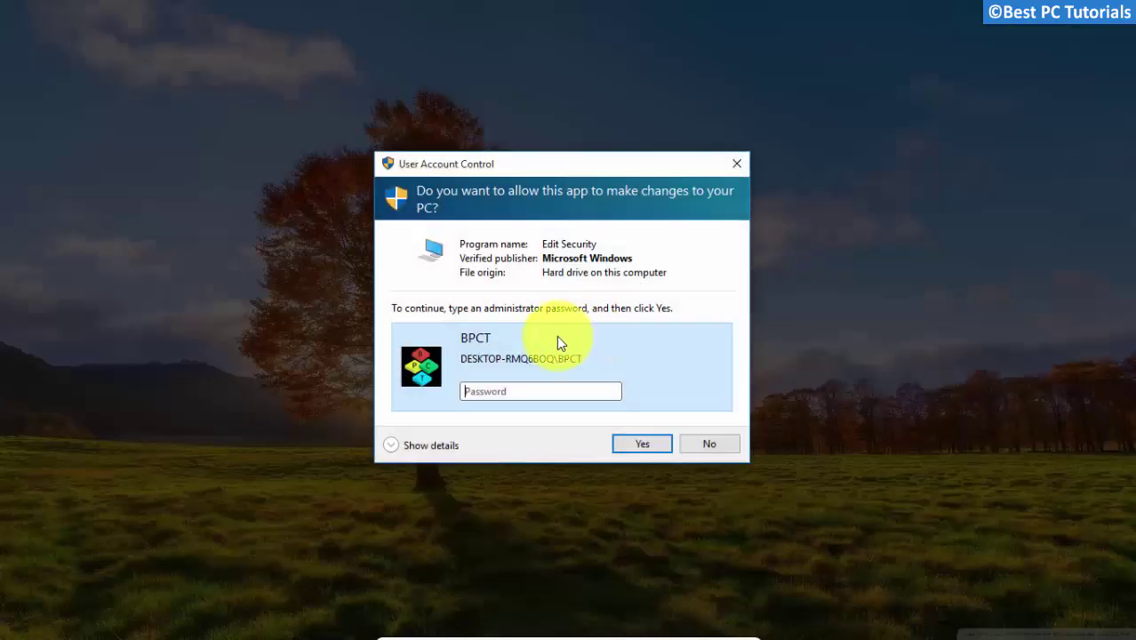
pyautogui.write('*********')
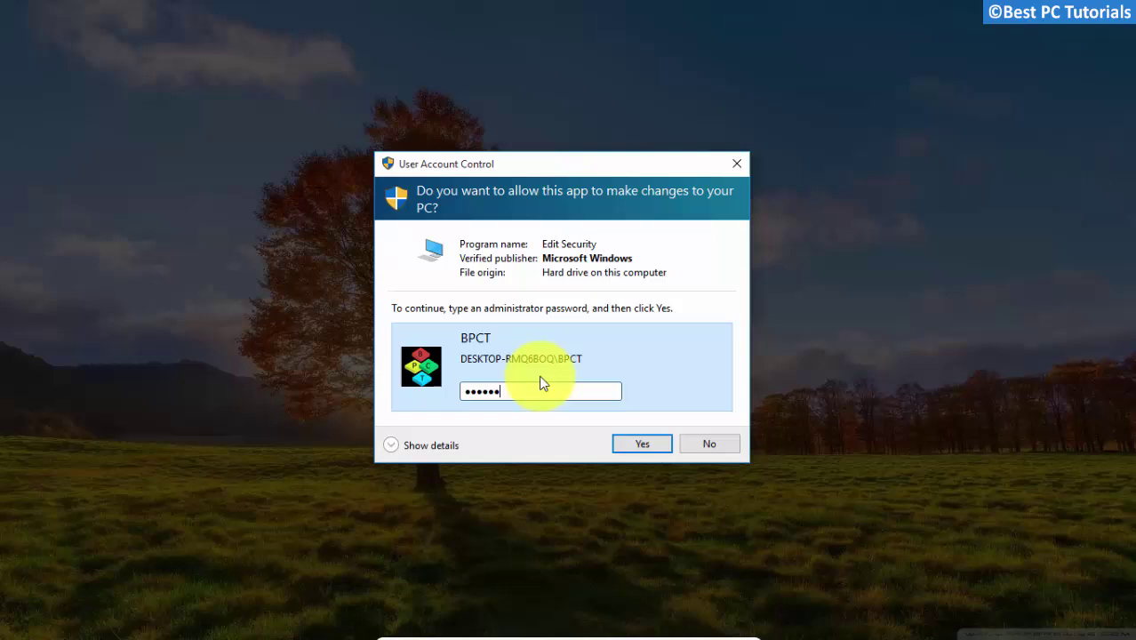
pyautogui.click(652, 446)
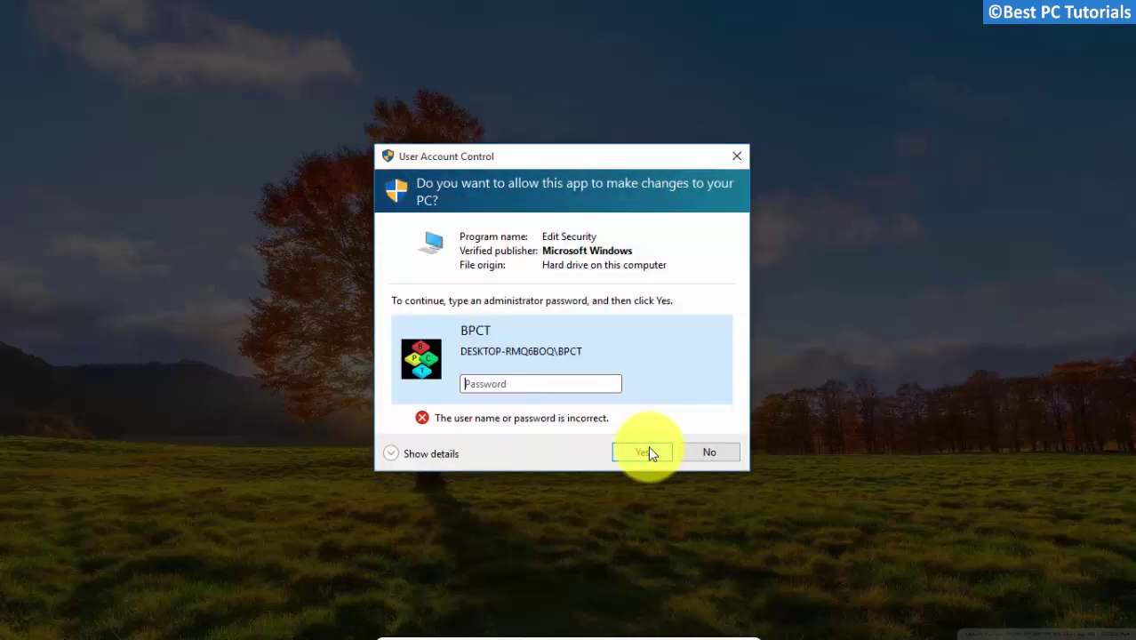
pyautogui.click(541, 382)
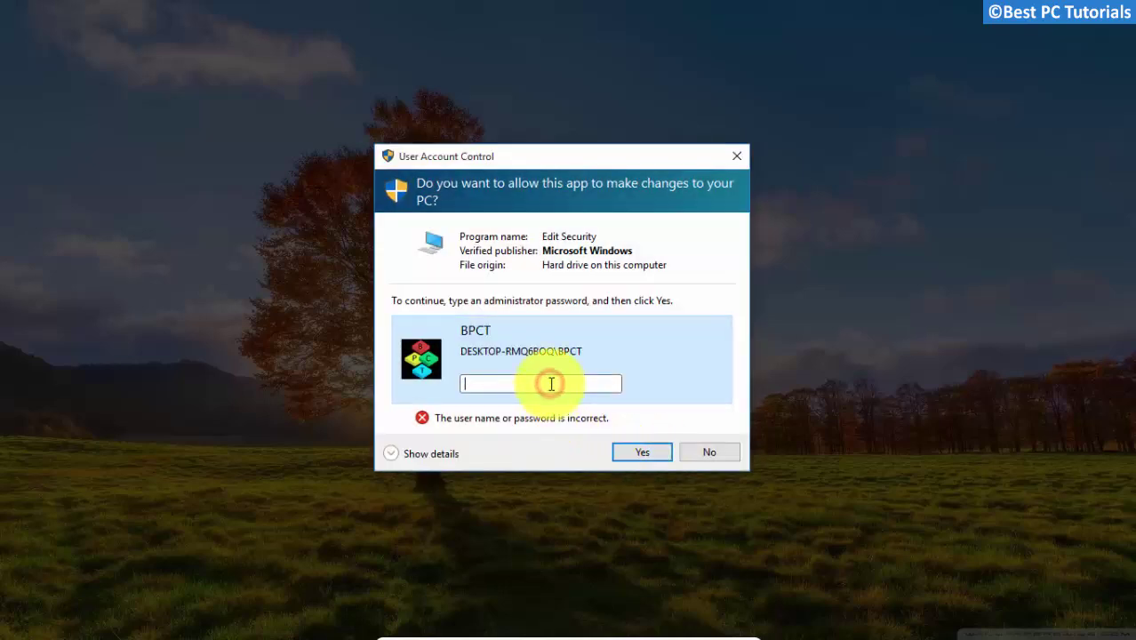
pyautogui.write('••••••••••••')
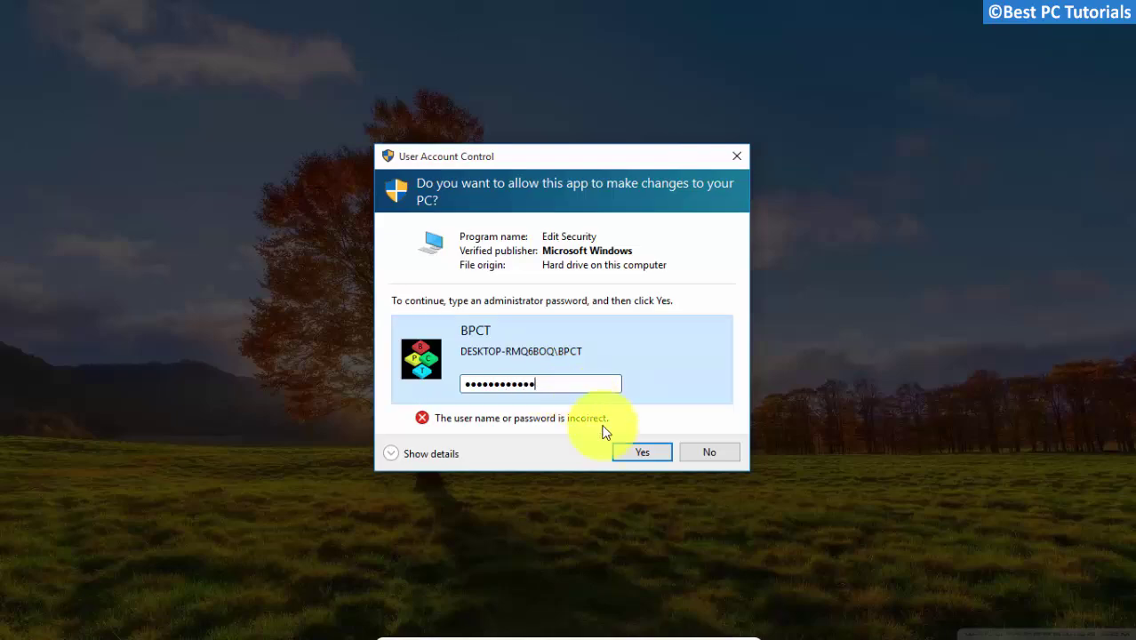